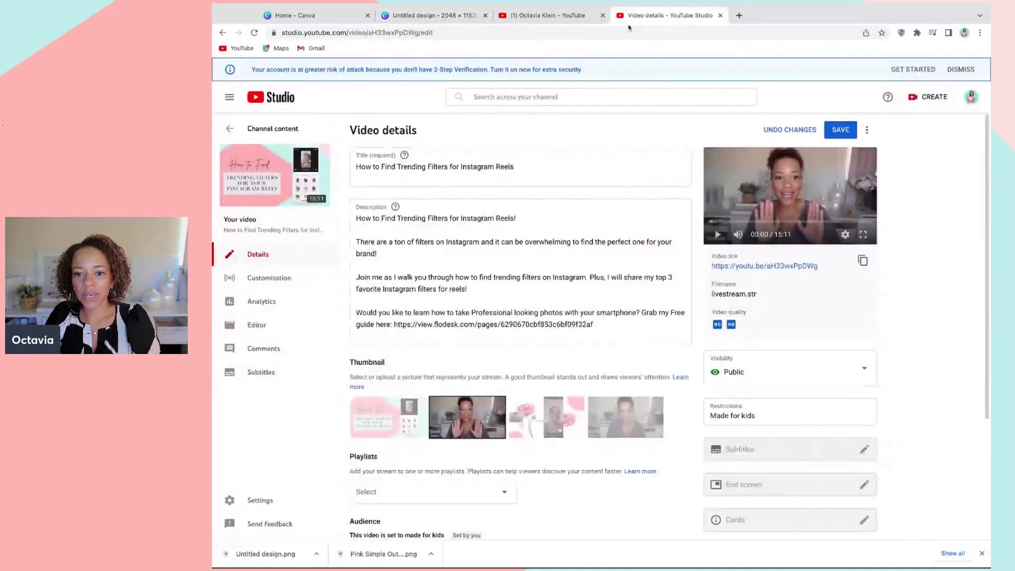
- Check the channel page and the video's current thumbnail options, leaving them unchanged
click(576, 17)
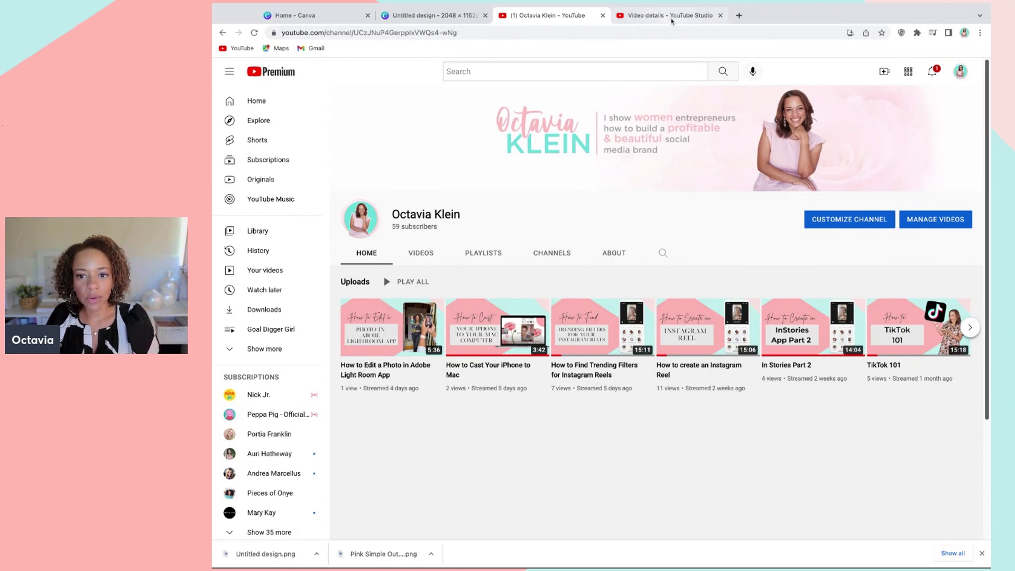
click(672, 16)
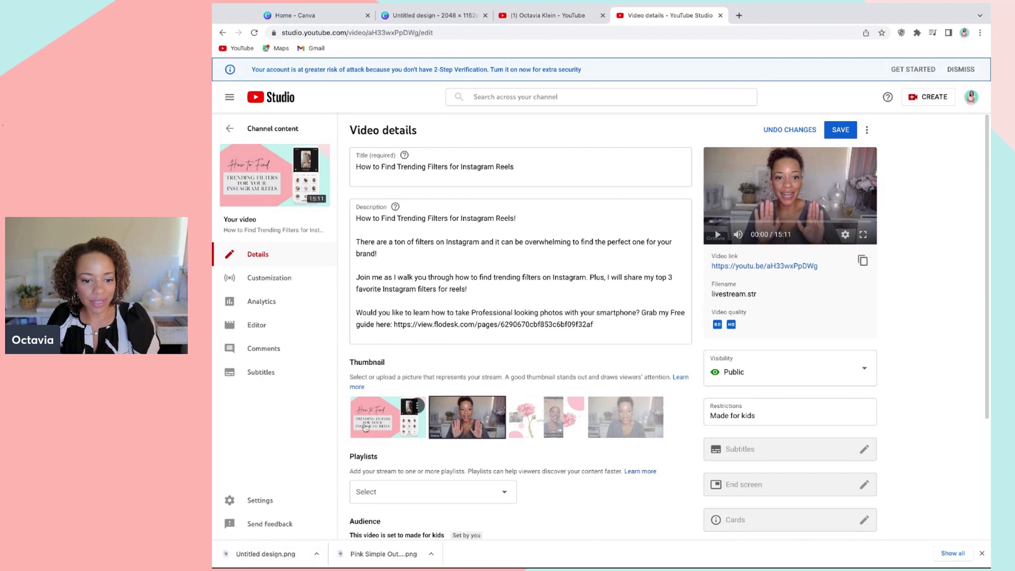
click(417, 407)
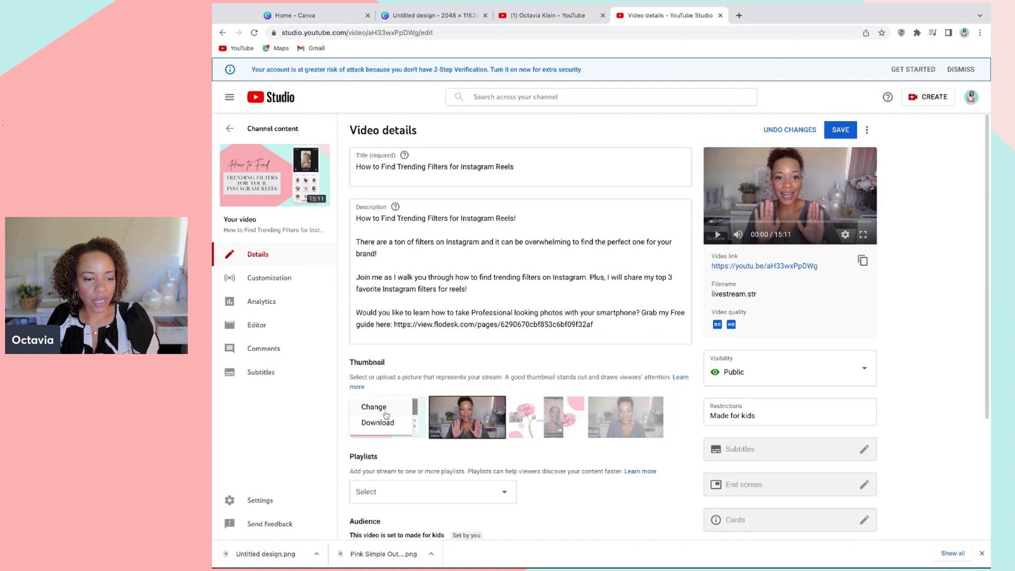
click(506, 366)
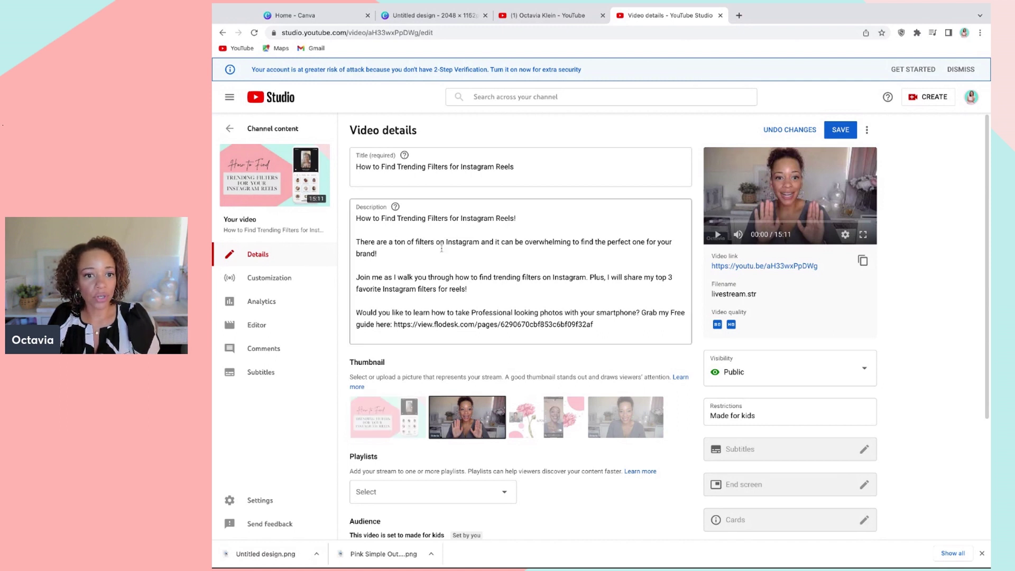
- Search Canva's templates for 'youtube thumbnail' and browse the 10,087 results
click(321, 17)
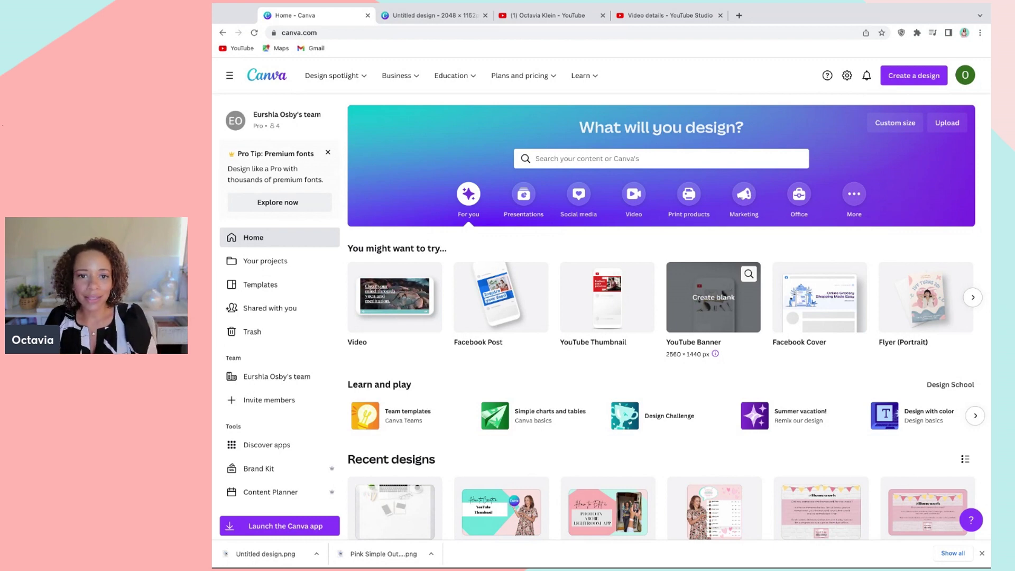
click(591, 156)
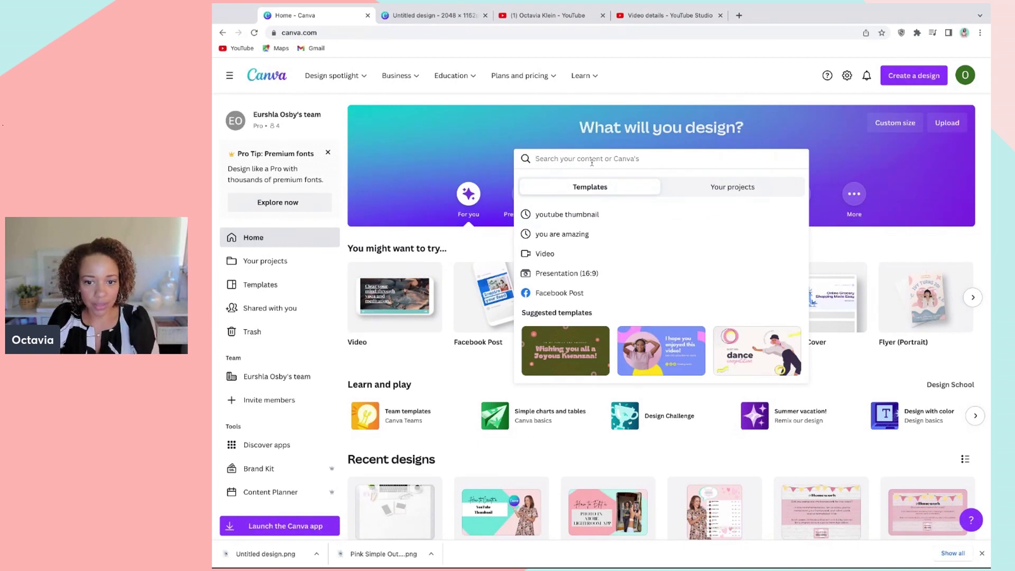
click(576, 219)
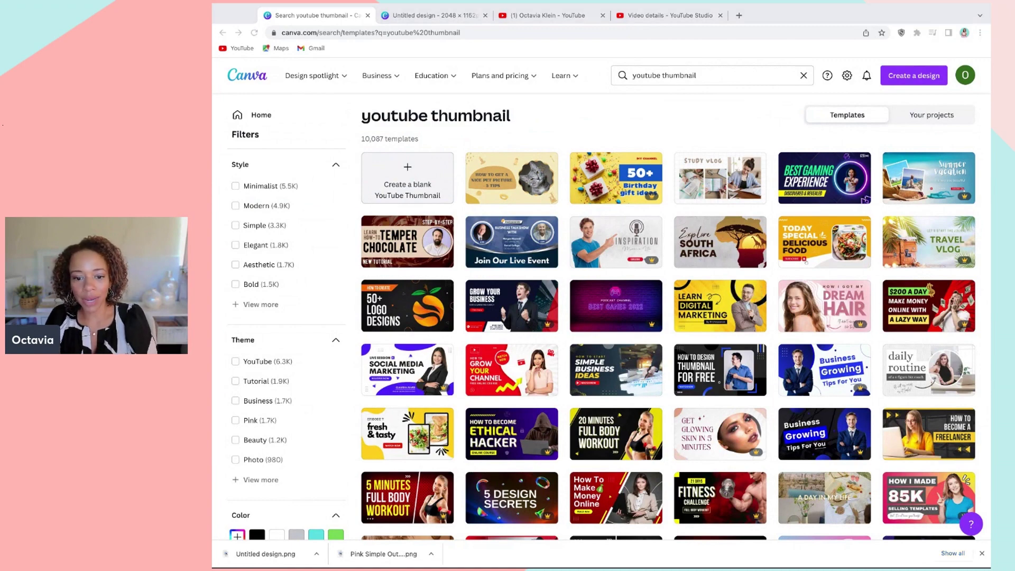
scroll(666, 339, down, 1)
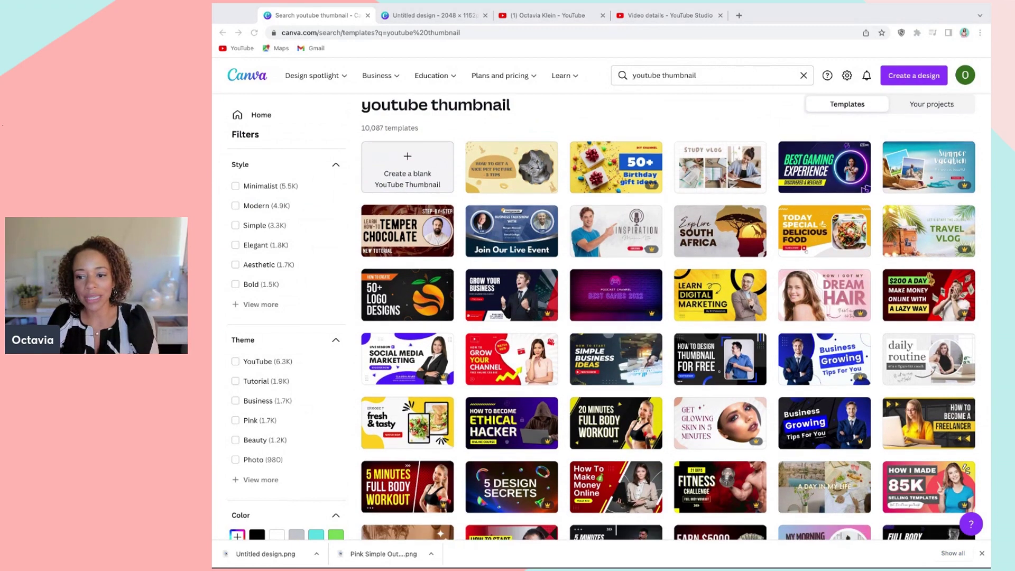
scroll(666, 318, down, 7)
scroll(667, 317, down, 2)
scroll(666, 317, up, 2)
scroll(667, 317, up, 6)
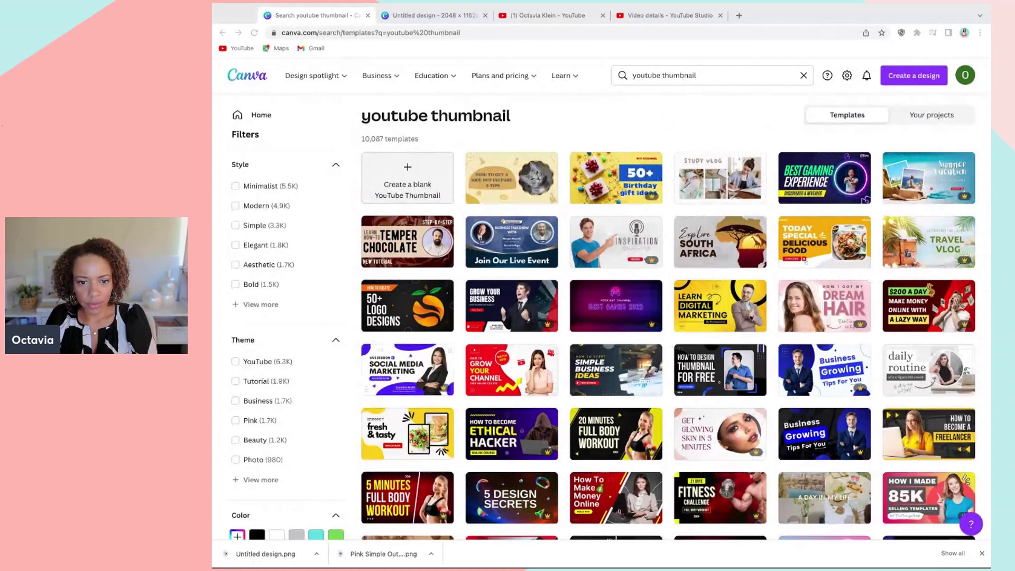
scroll(611, 302, down, 1)
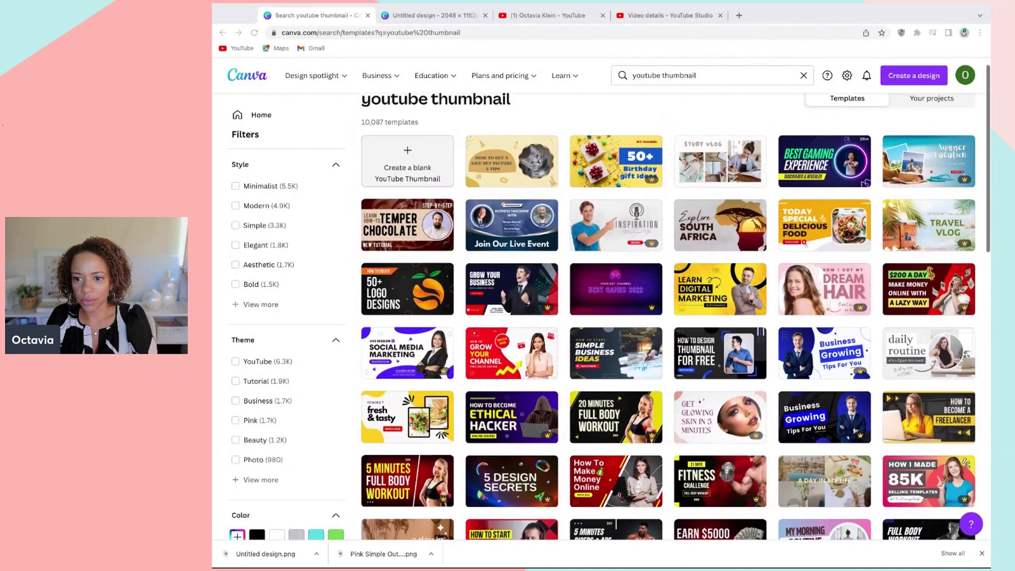
scroll(666, 317, down, 8)
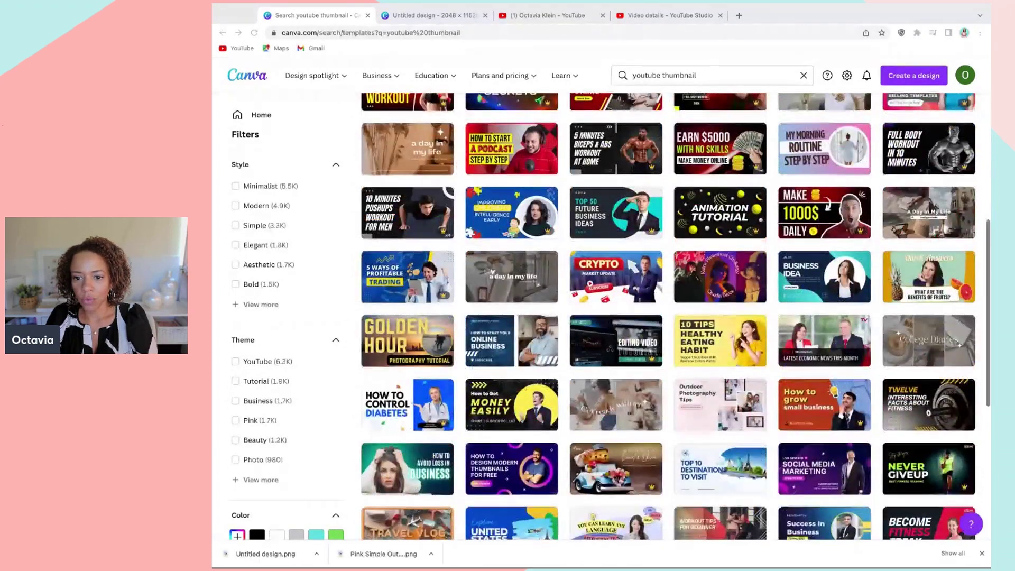
scroll(676, 316, down, 3)
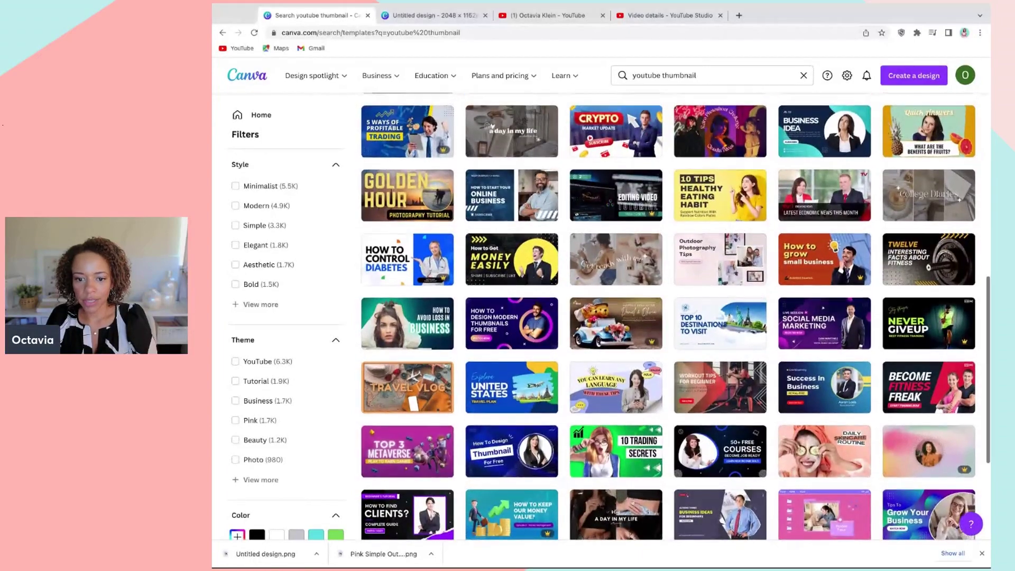
- Open the Outdoor Photography Tips template and recolour its background deeper pink and name pill teal
click(716, 270)
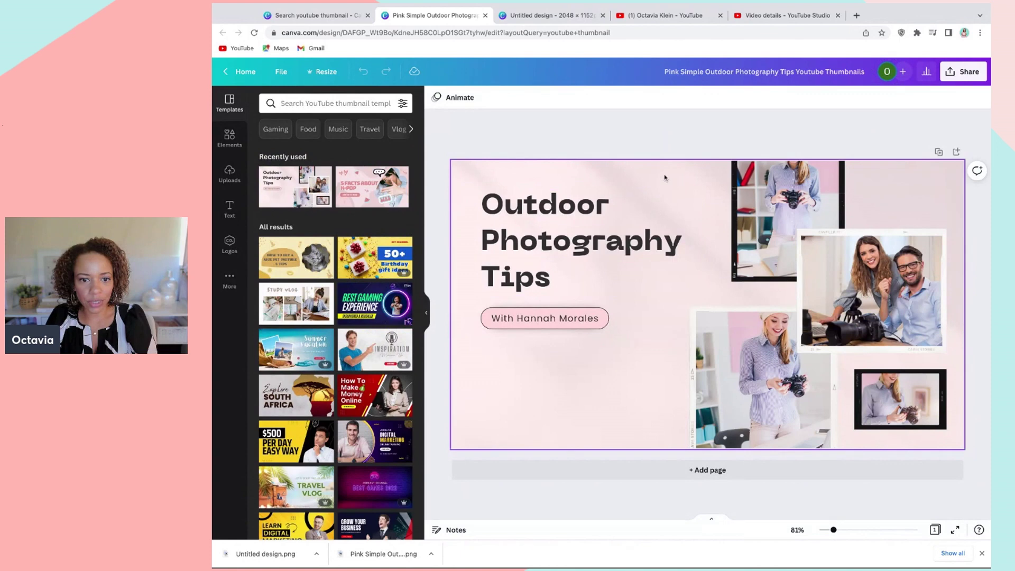
click(665, 176)
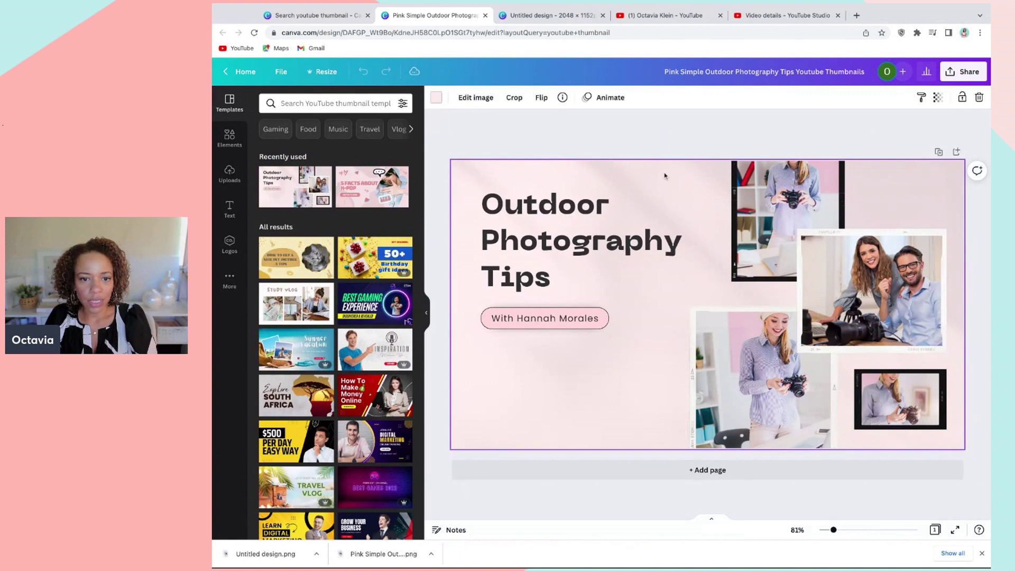
click(437, 98)
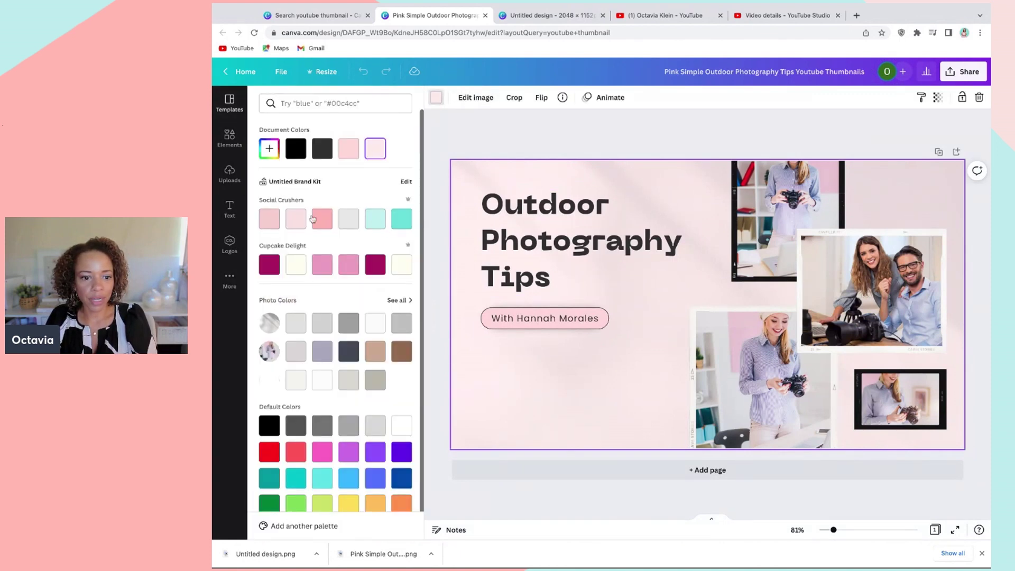
click(269, 218)
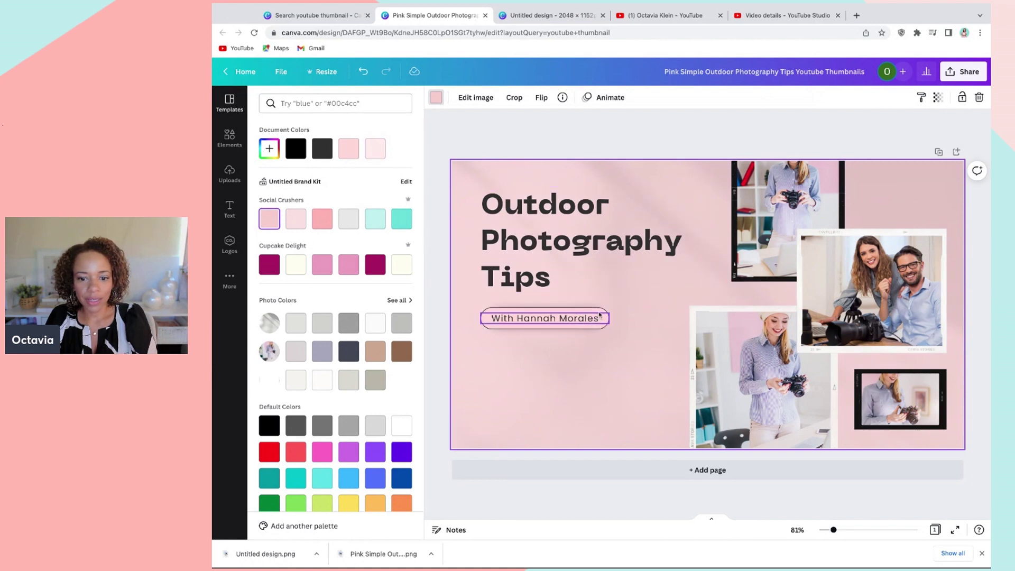
click(601, 314)
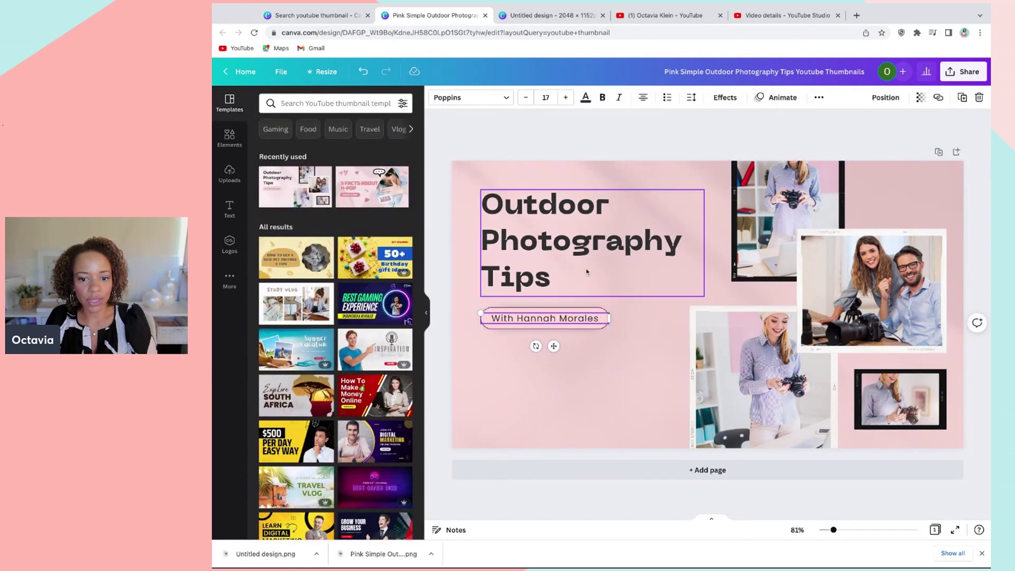
click(489, 97)
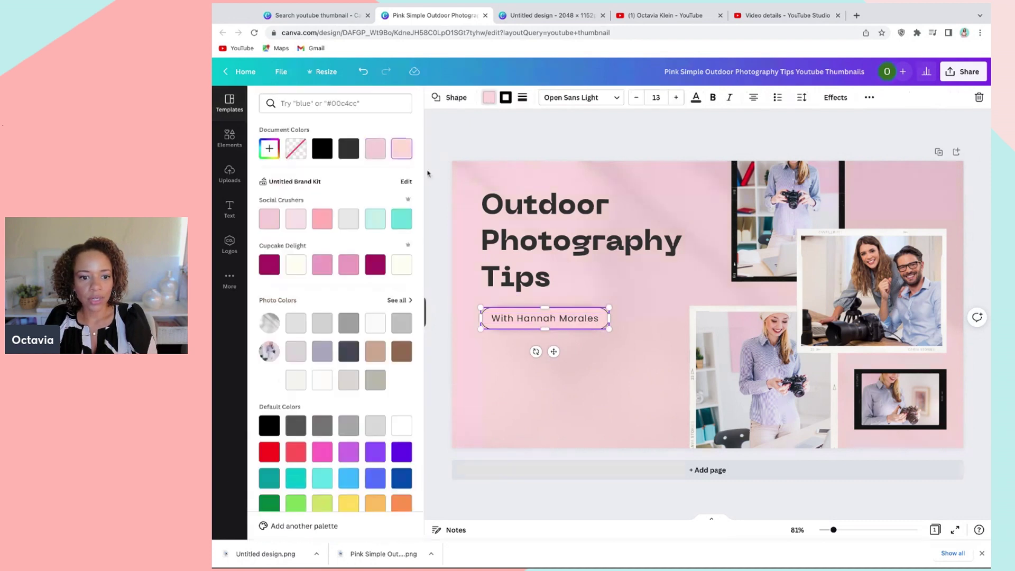
click(402, 218)
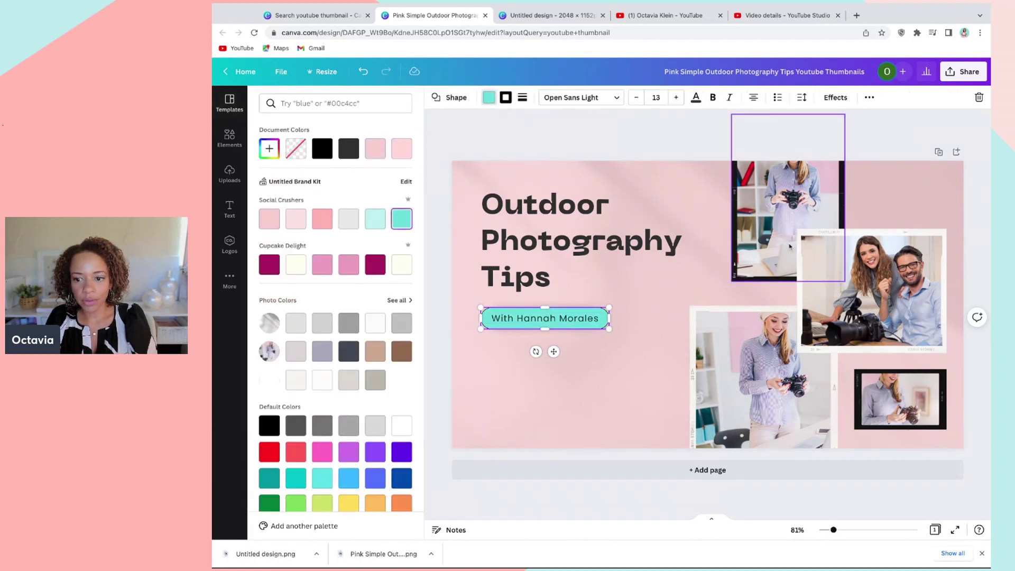
- Set the Outdoor Photography Tips title font to Abril Fatface
click(790, 247)
click(582, 252)
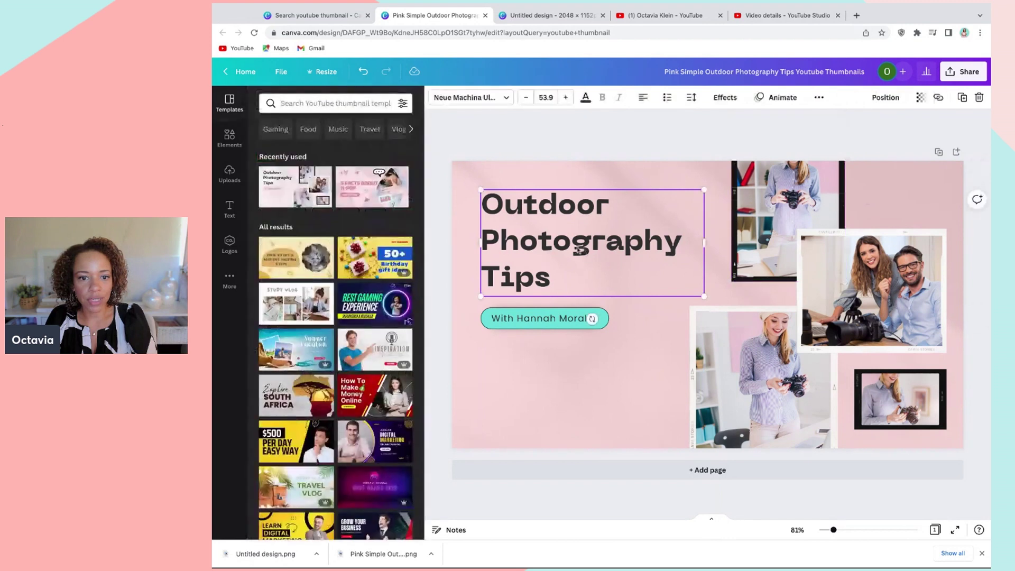
click(495, 104)
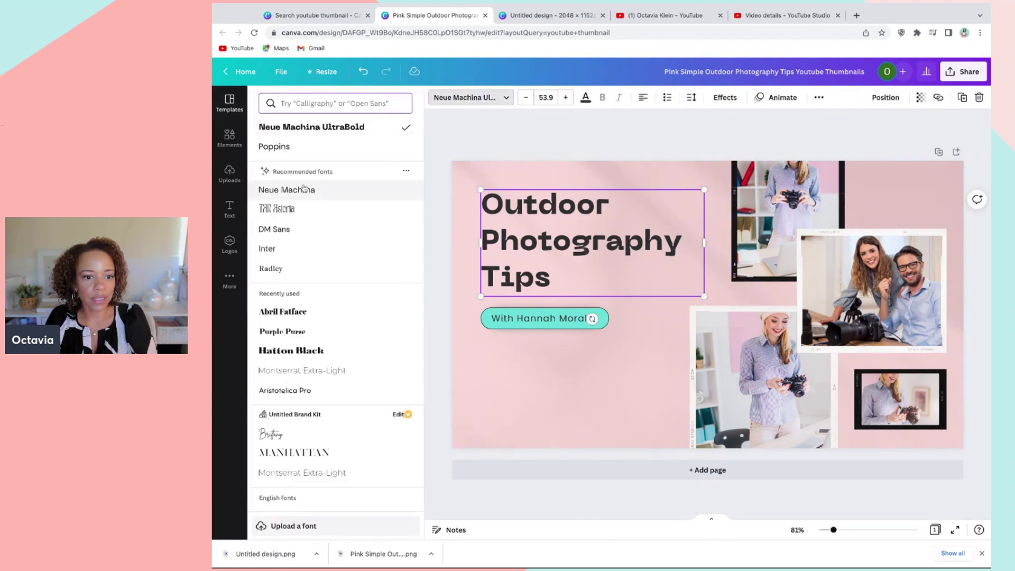
click(300, 313)
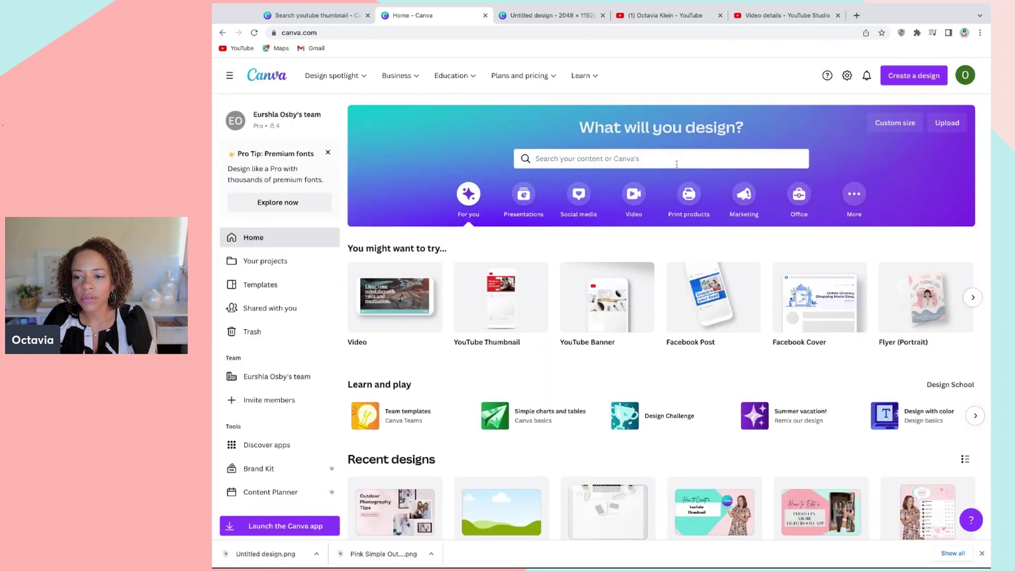
- Start a blank YouTube Thumbnail design and fill its background pale pink #f9e1e1
click(677, 164)
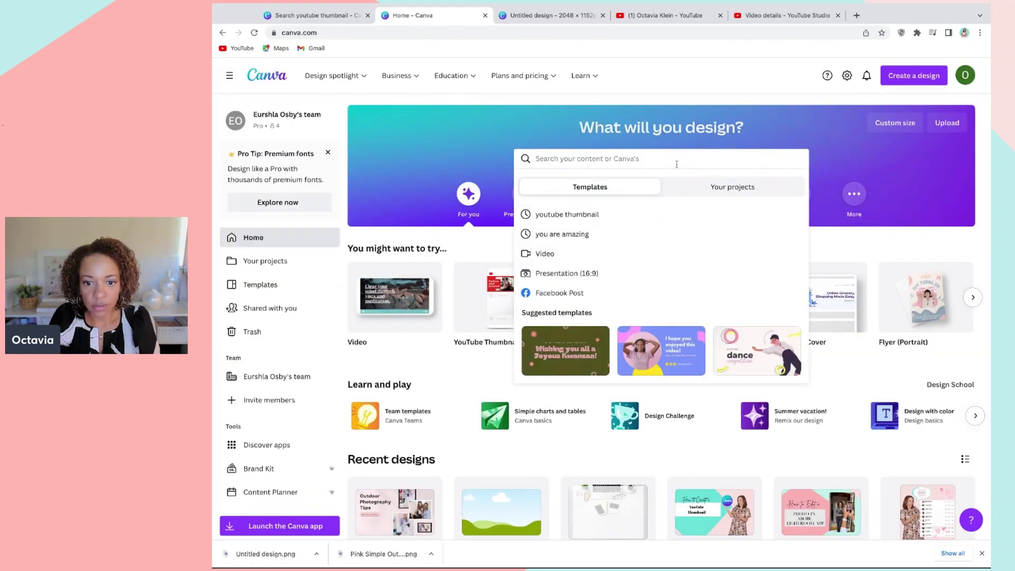
click(606, 217)
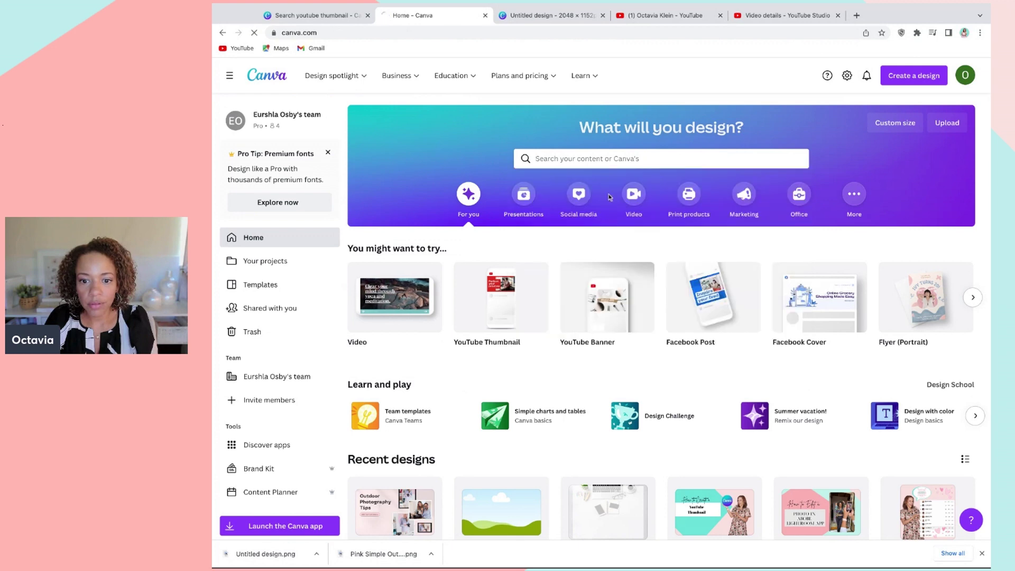
click(444, 182)
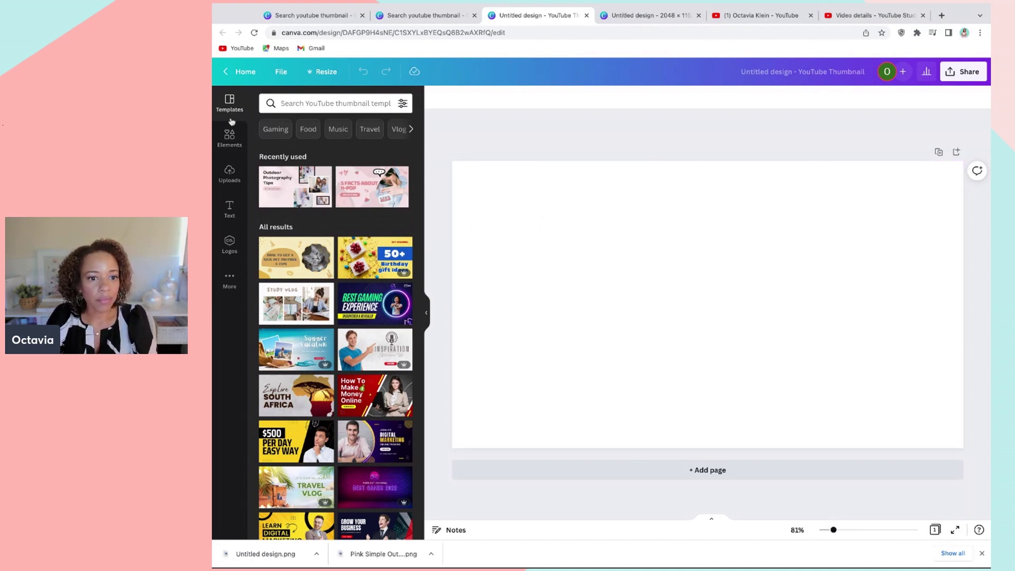
click(601, 241)
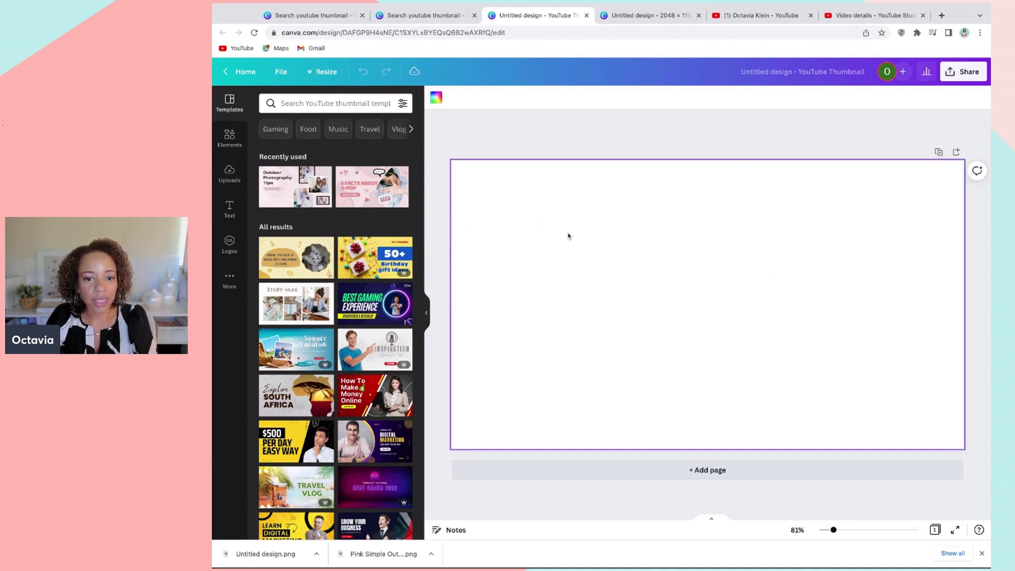
click(436, 98)
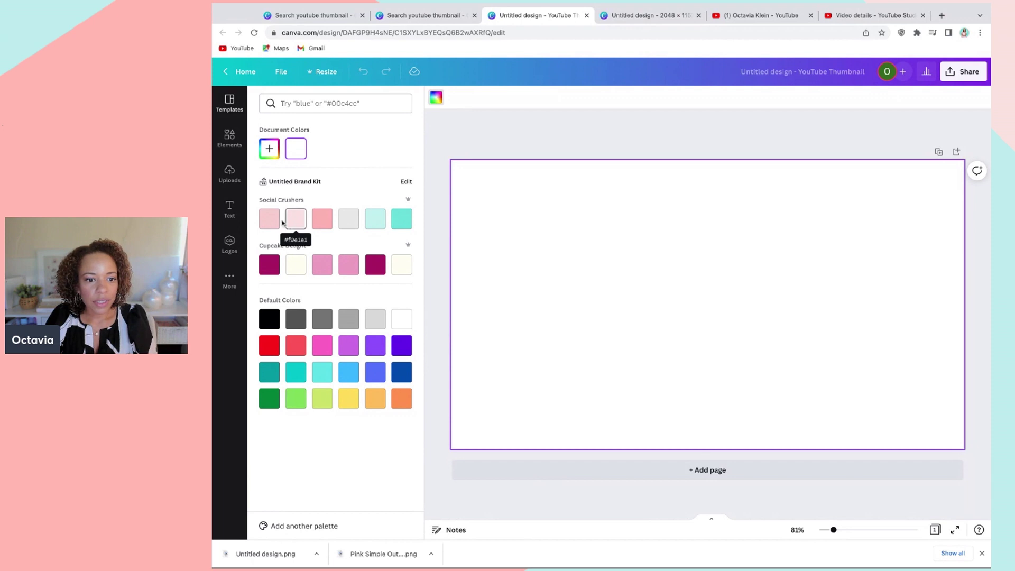
click(273, 225)
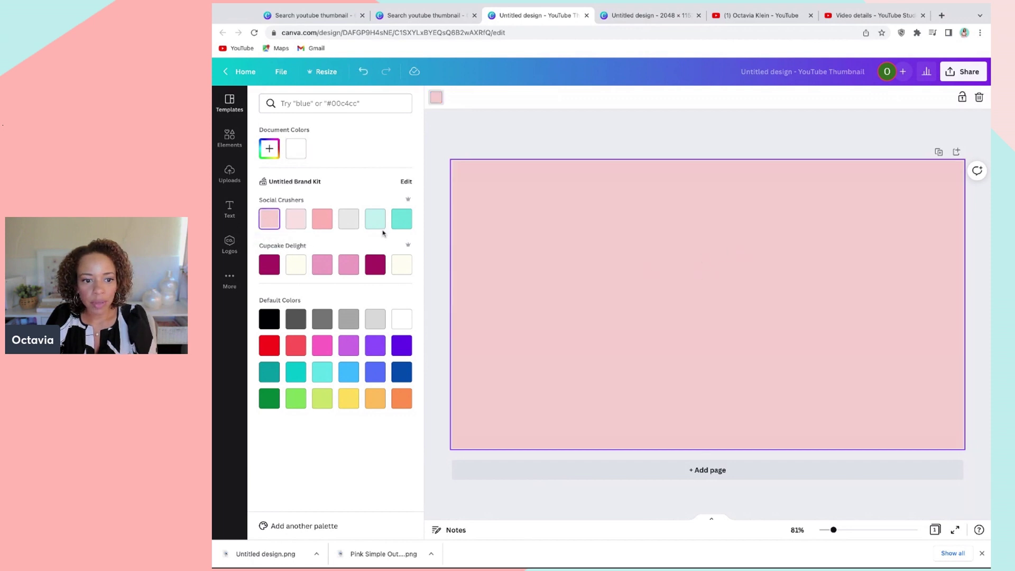
click(305, 227)
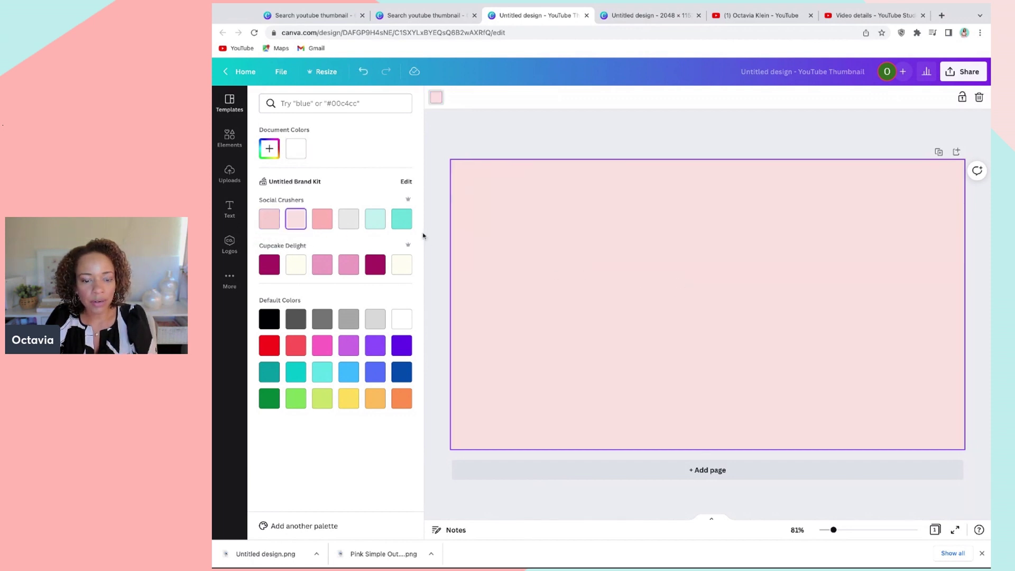
- Add a square, rotate it 45° into a diamond and enlarge it over the left side
click(230, 139)
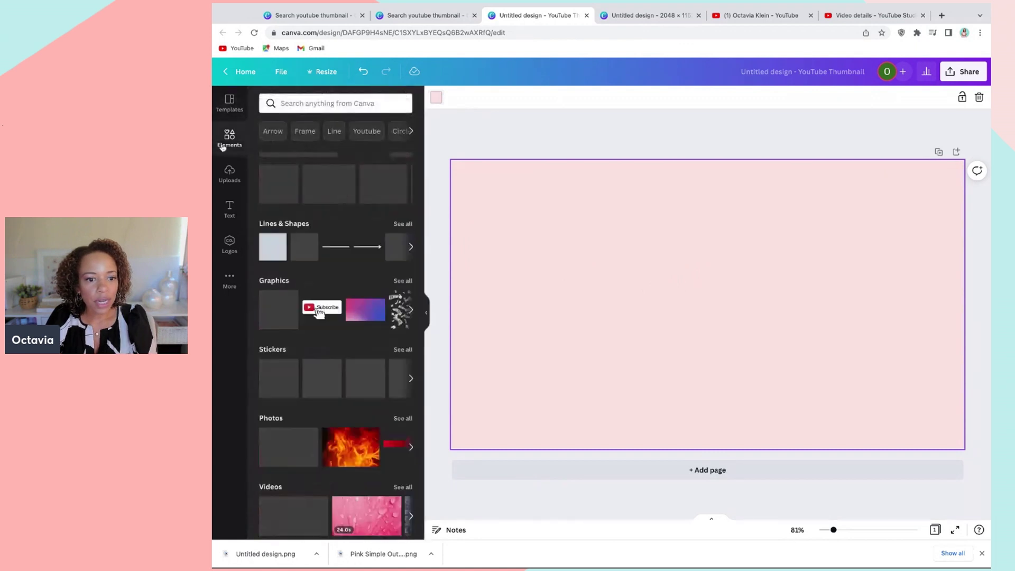
click(324, 193)
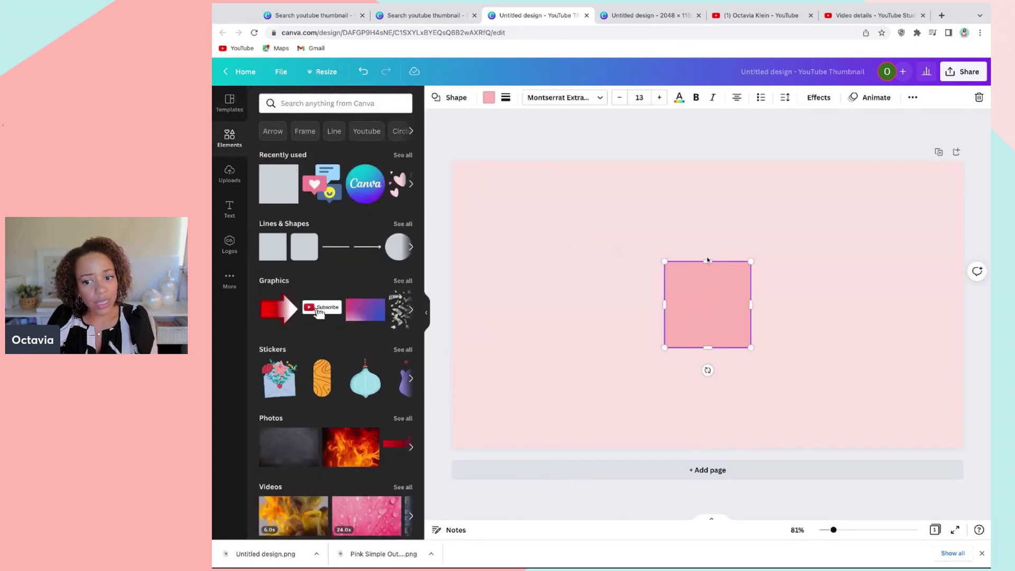
drag(709, 370, 490, 291)
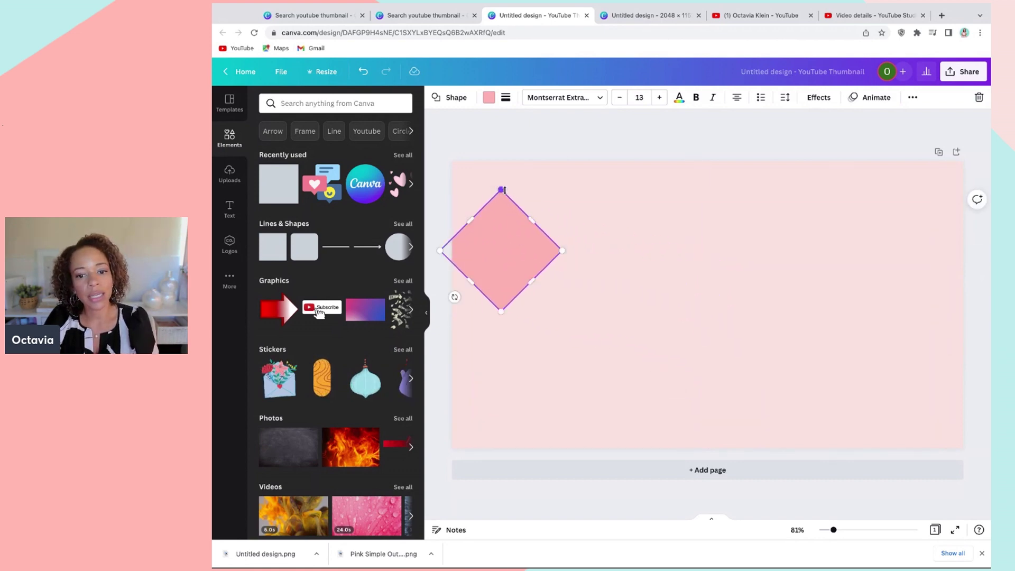
drag(502, 190, 477, 169)
drag(556, 255, 682, 381)
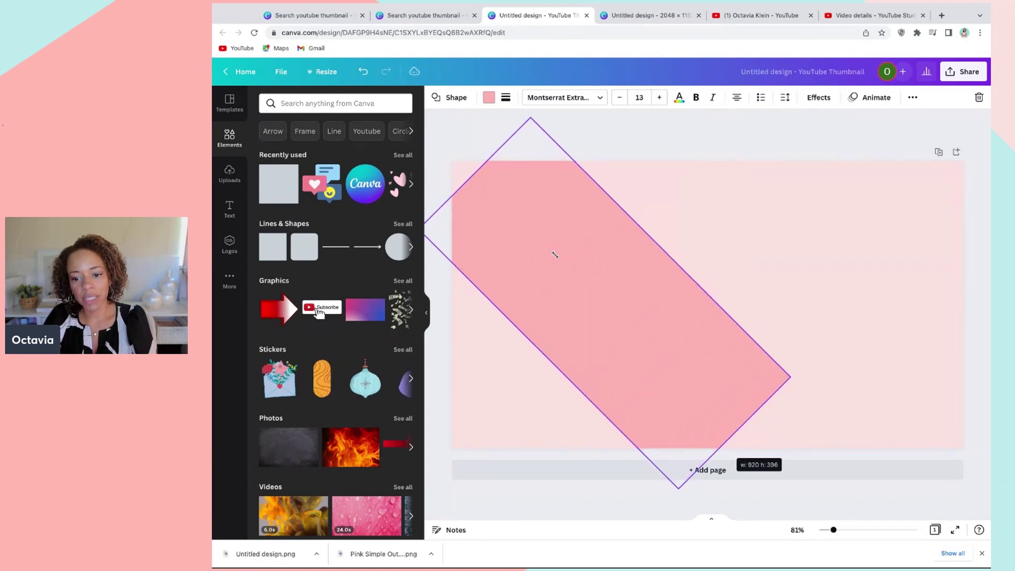
drag(661, 246, 720, 186)
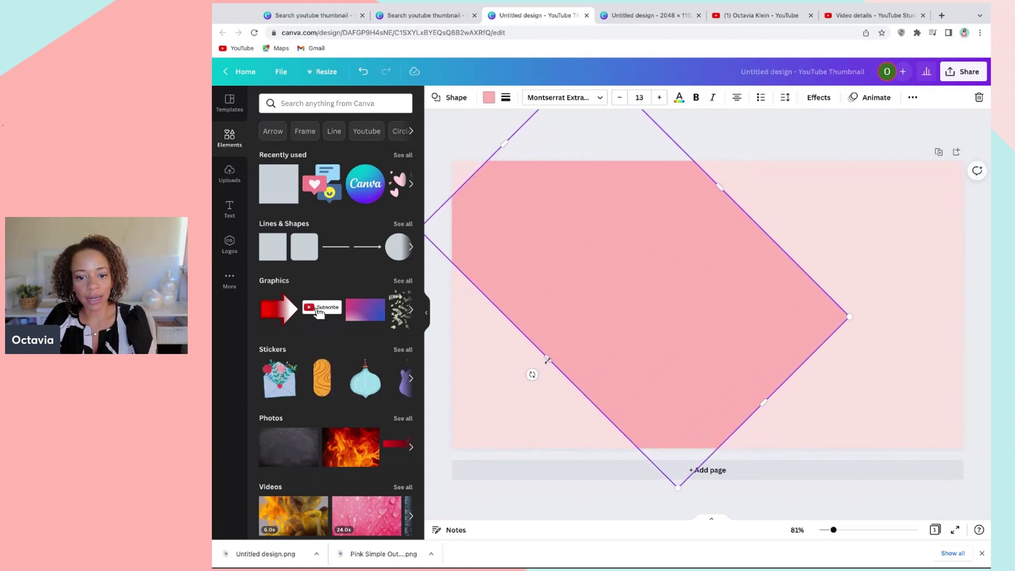
drag(548, 360, 565, 364)
click(870, 386)
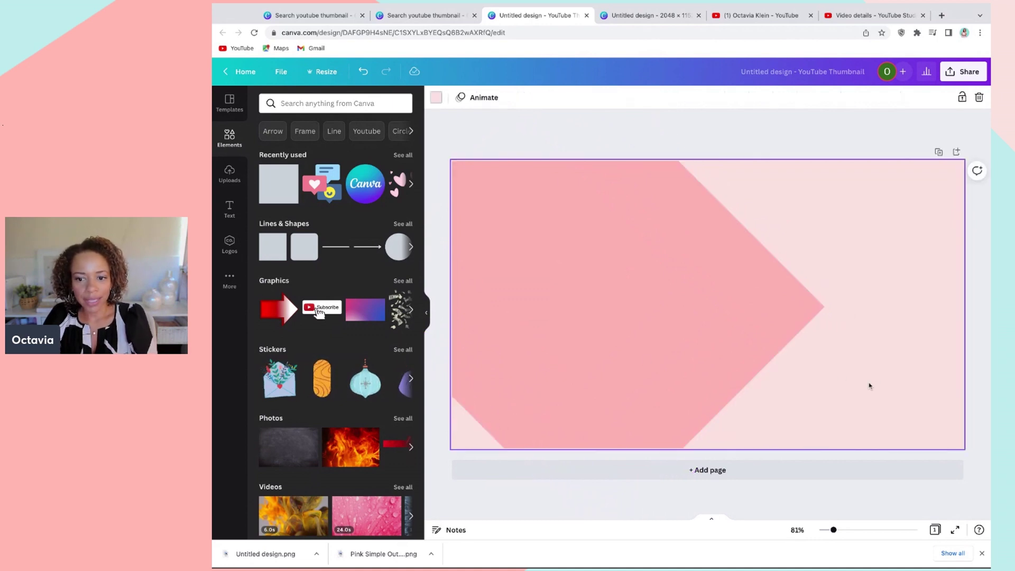
- Fill the diamond with teal
click(671, 333)
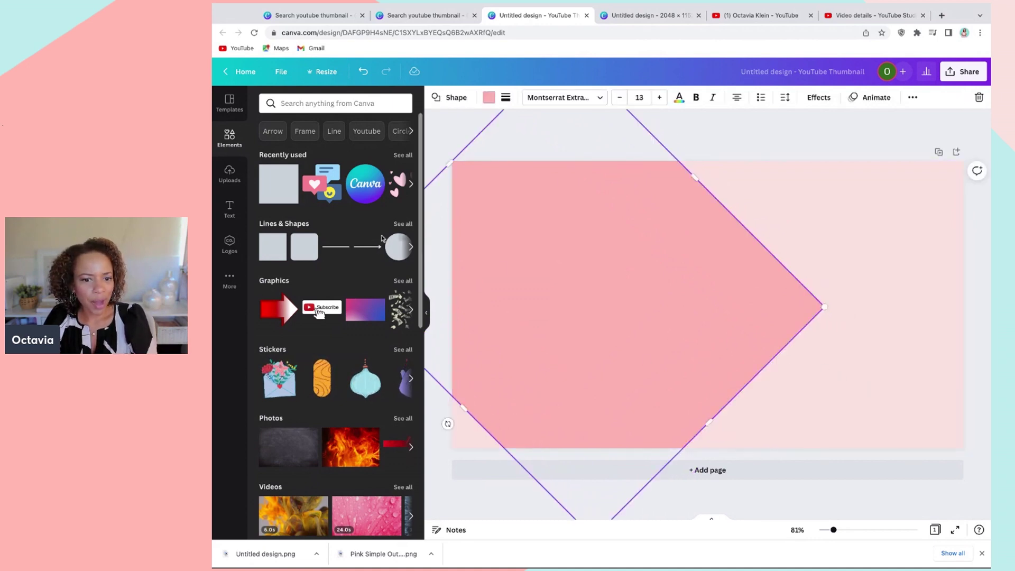
click(489, 99)
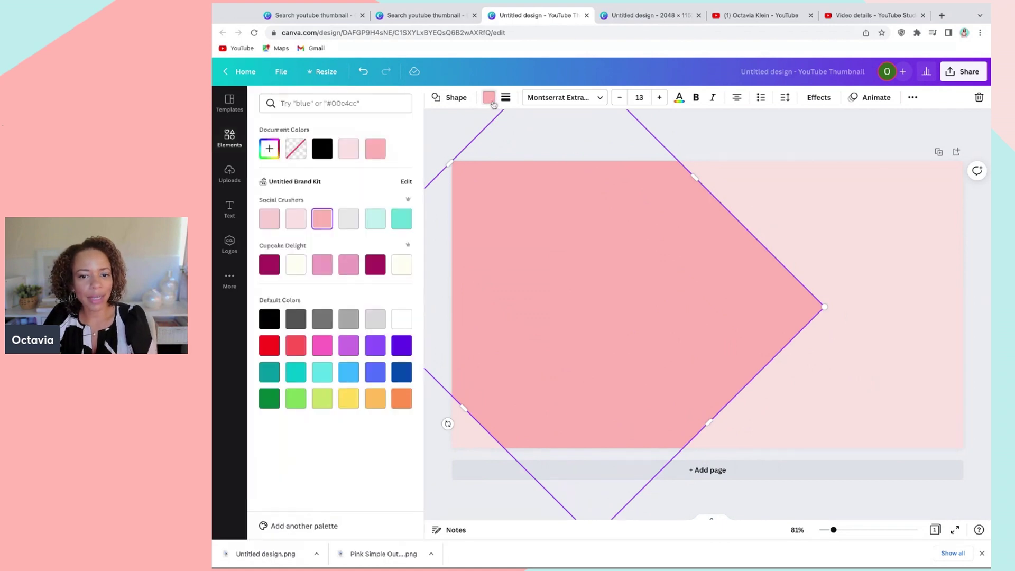
click(403, 220)
key(Escape)
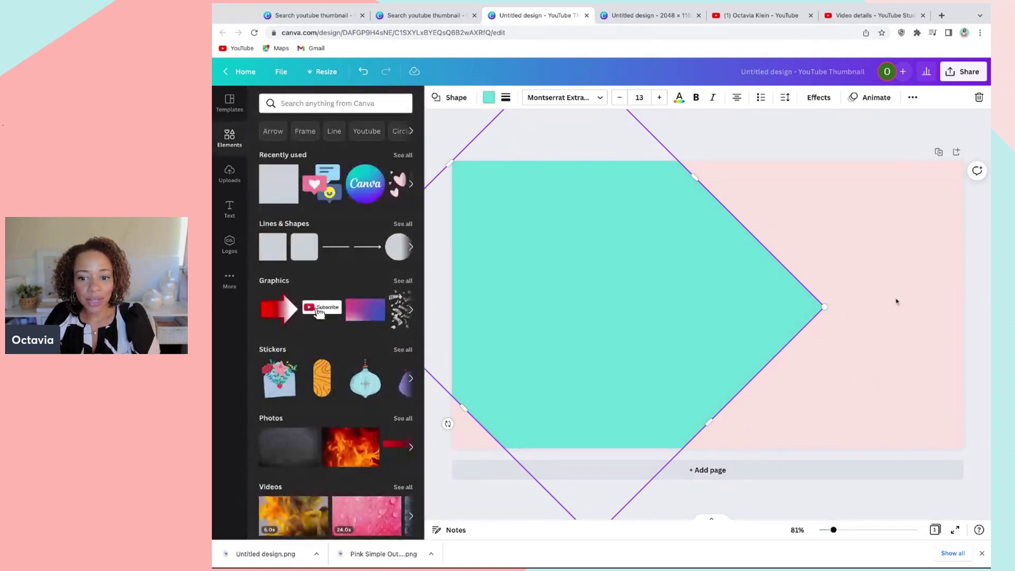
click(869, 259)
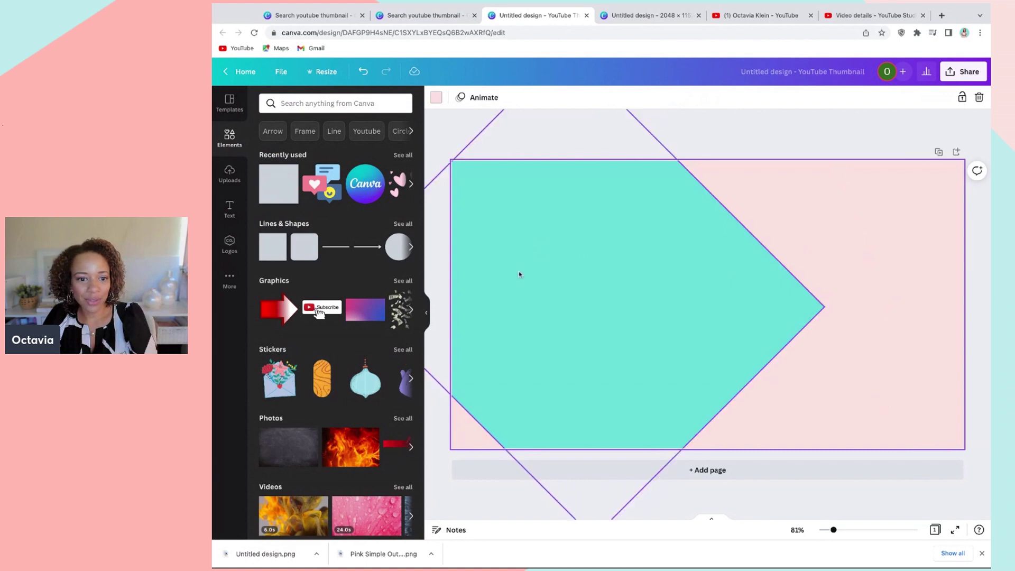
- Add an orange paint splash found by searching 'splash', and delete the teal diamond
click(286, 103)
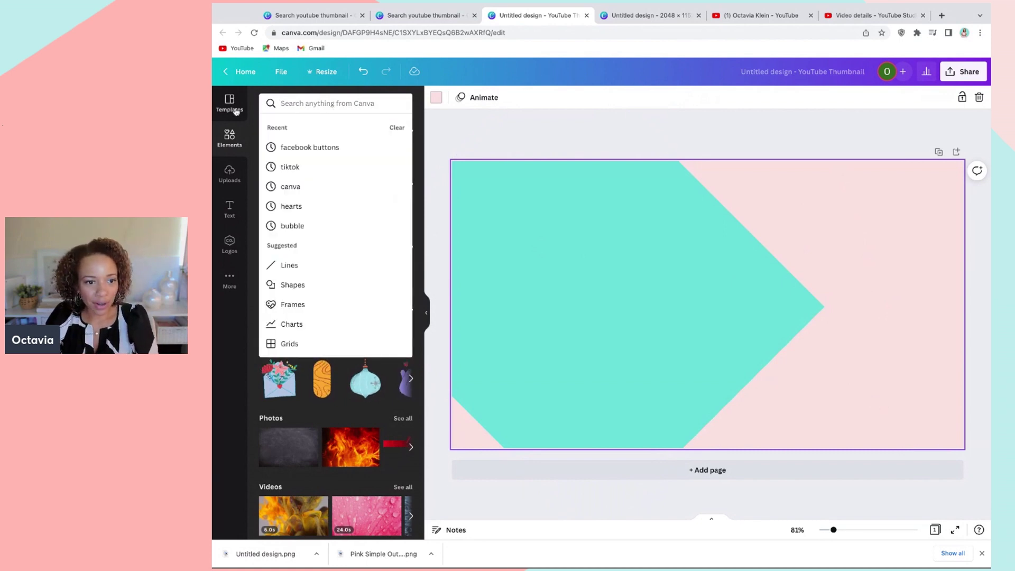
click(230, 136)
click(316, 104)
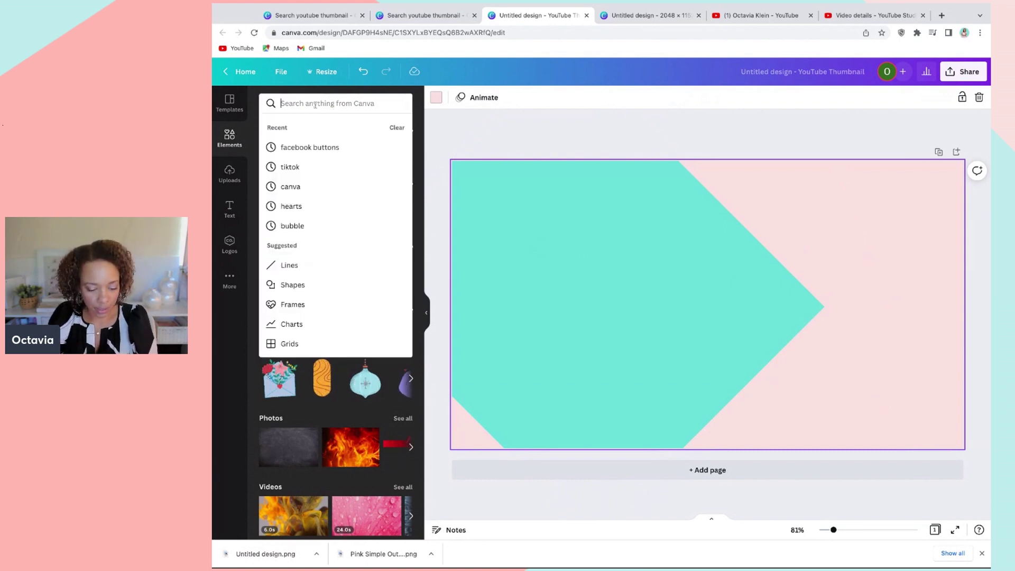
text(splash)
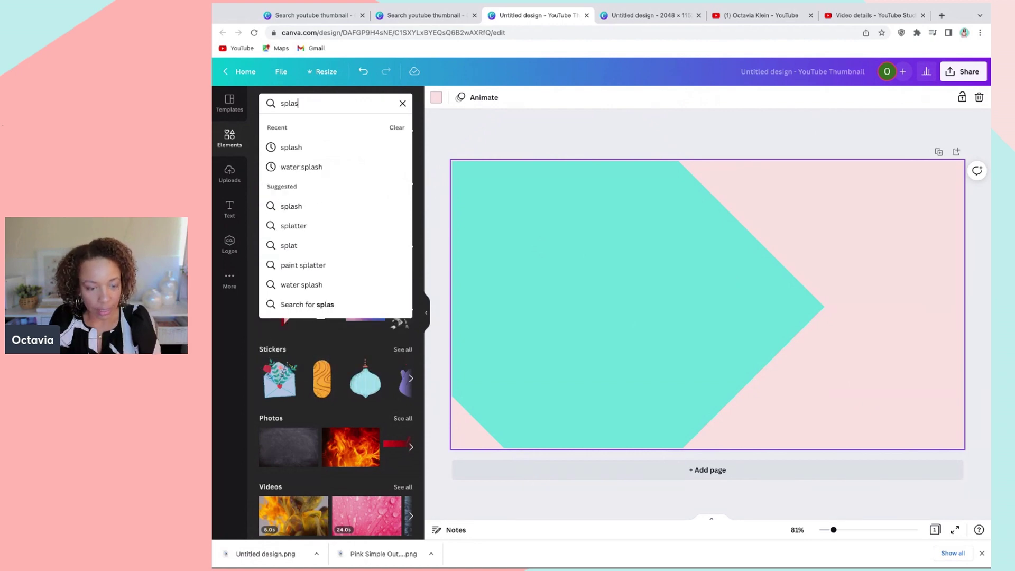
click(300, 151)
click(334, 248)
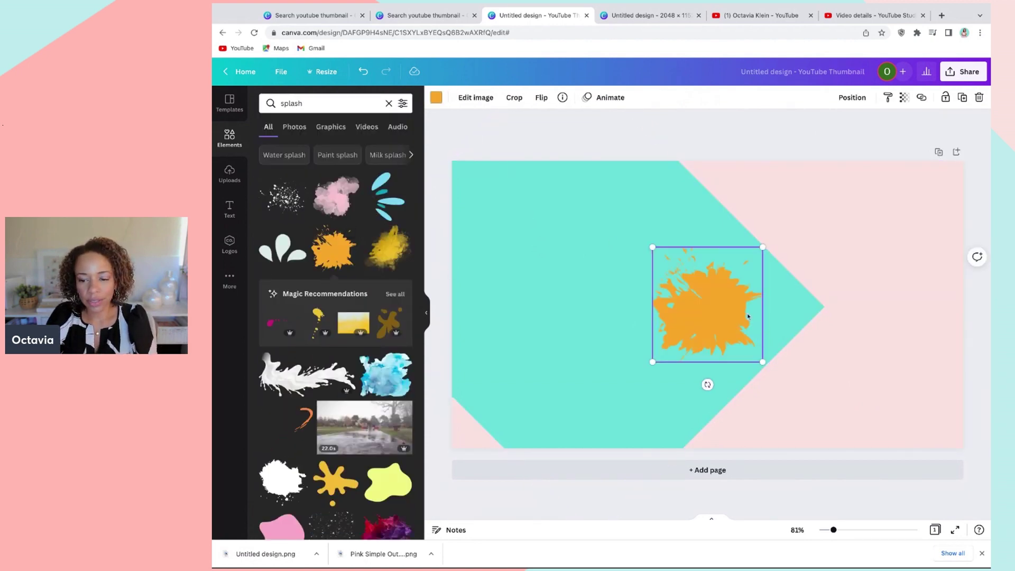
click(572, 235)
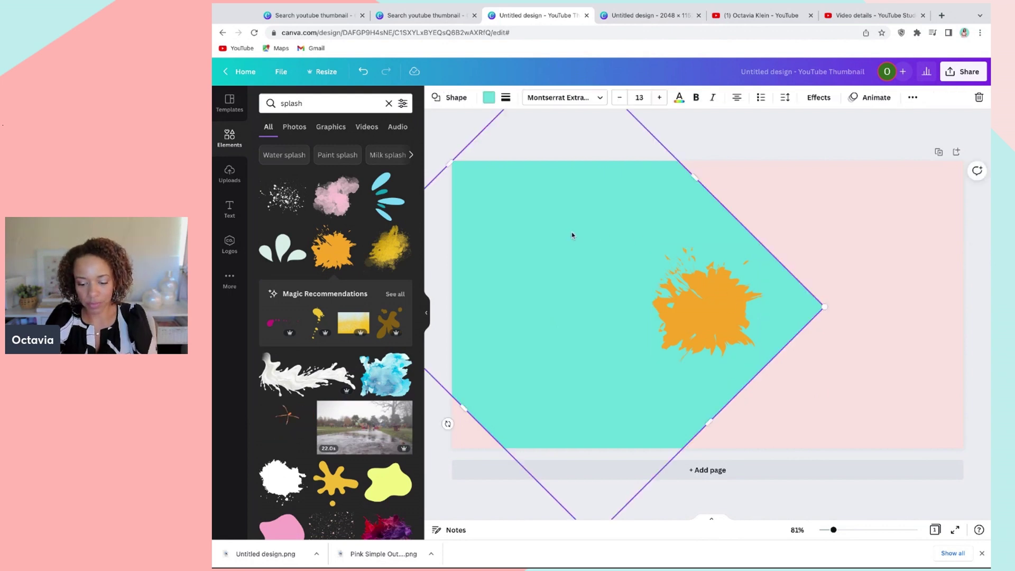
key(Delete)
- Stretch the splash across the page, recolour it teal, then delete it
click(740, 328)
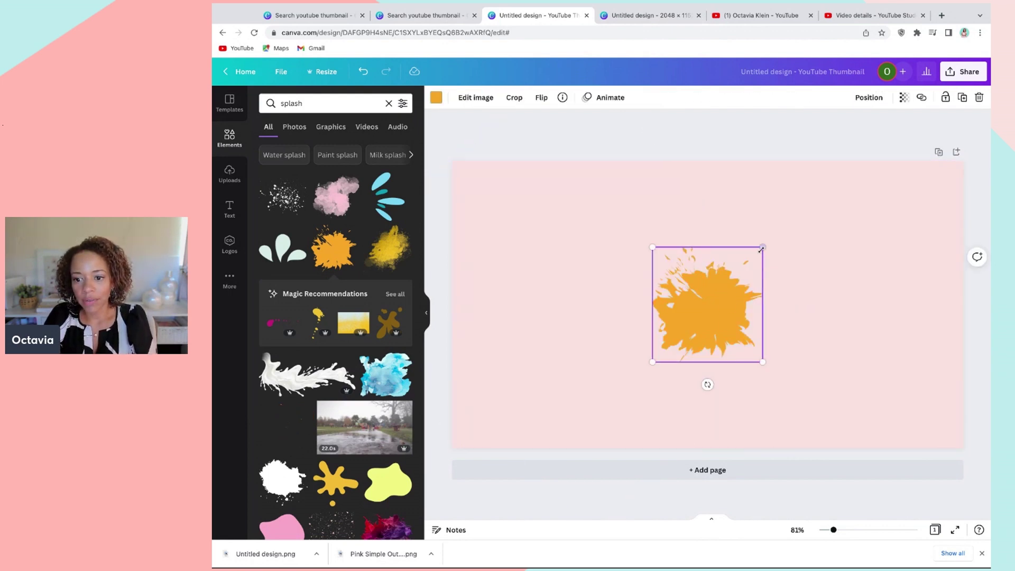
drag(762, 248, 900, 101)
drag(653, 362, 586, 296)
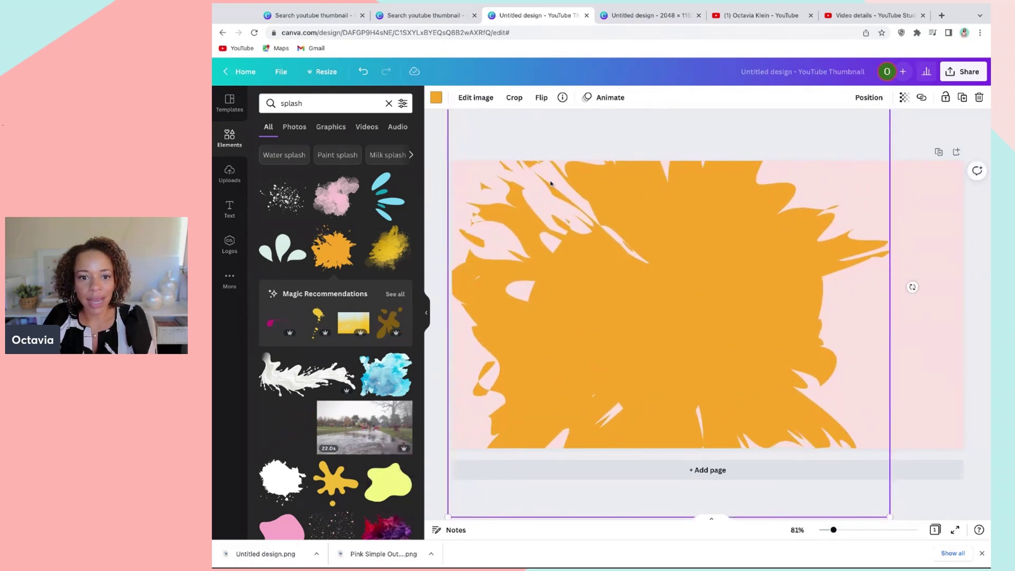
click(436, 98)
click(402, 219)
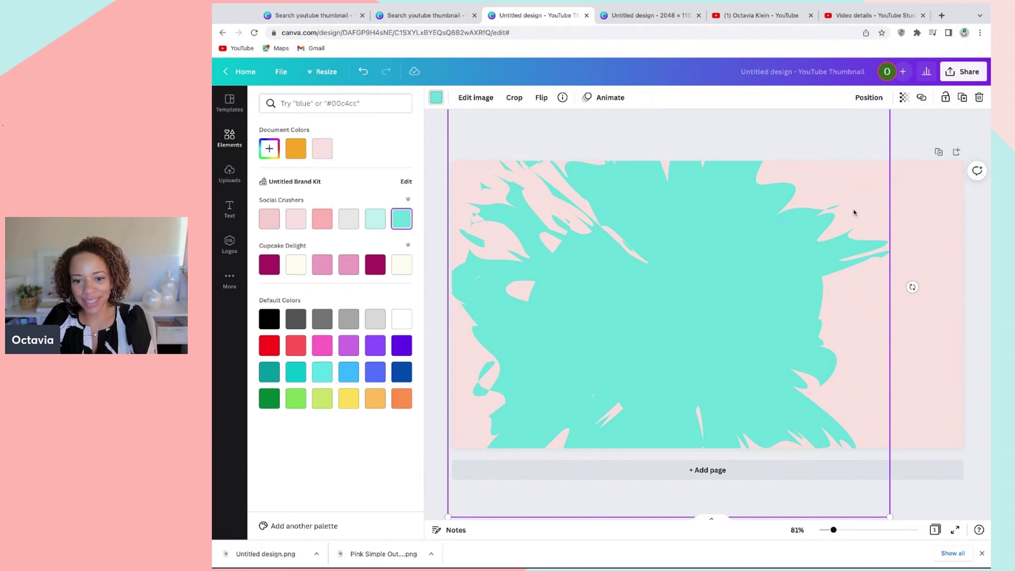
key(Delete)
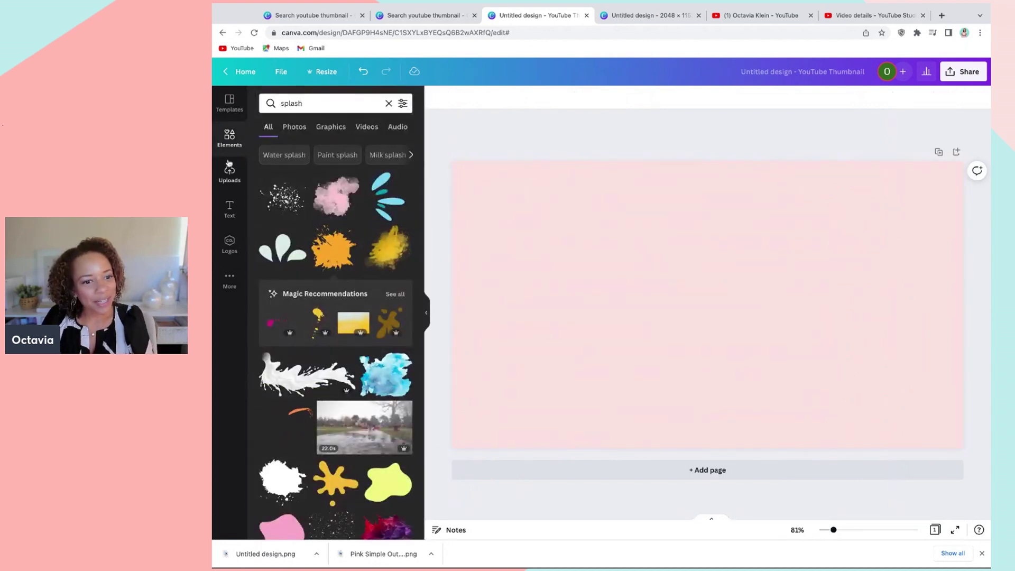
- Add a square, rotate it about 25°, and enlarge it across the page's left side
click(229, 138)
click(273, 246)
drag(688, 296, 528, 242)
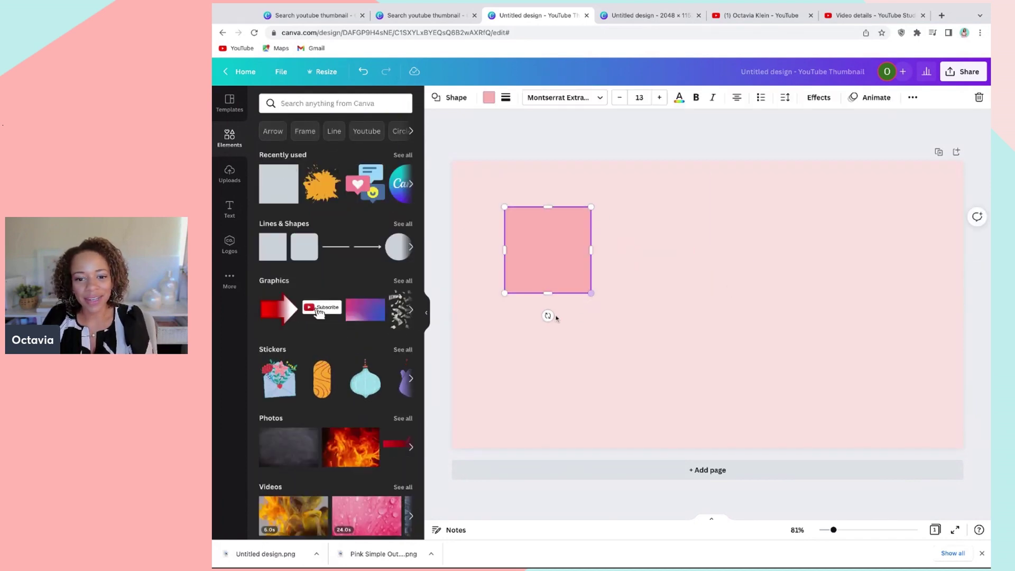
drag(556, 320, 518, 303)
drag(603, 229, 604, 229)
drag(490, 270, 407, 291)
drag(622, 389, 760, 442)
drag(731, 247, 684, 312)
click(866, 347)
- Recolour the tilted square teal
click(467, 205)
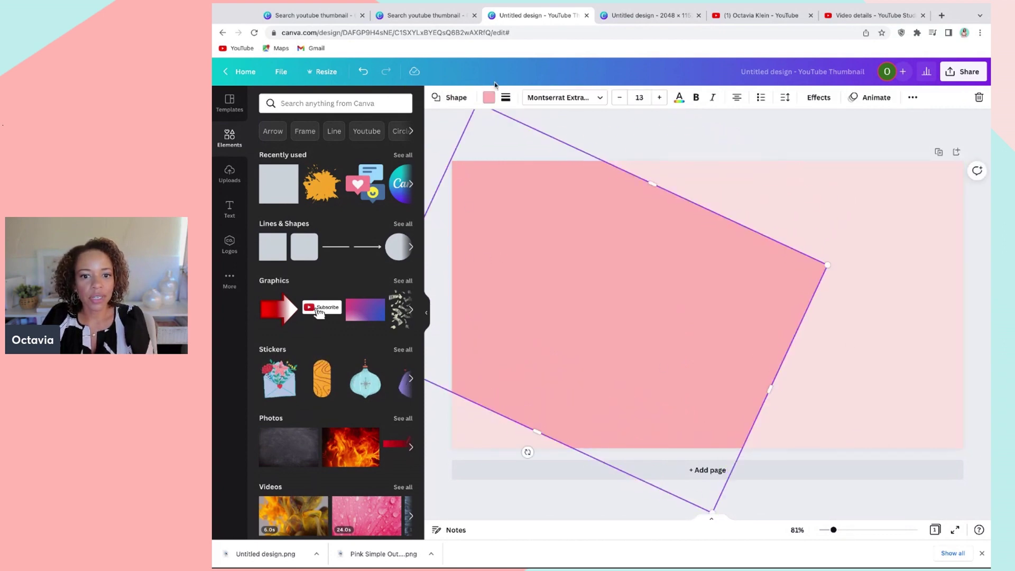
click(489, 98)
click(401, 219)
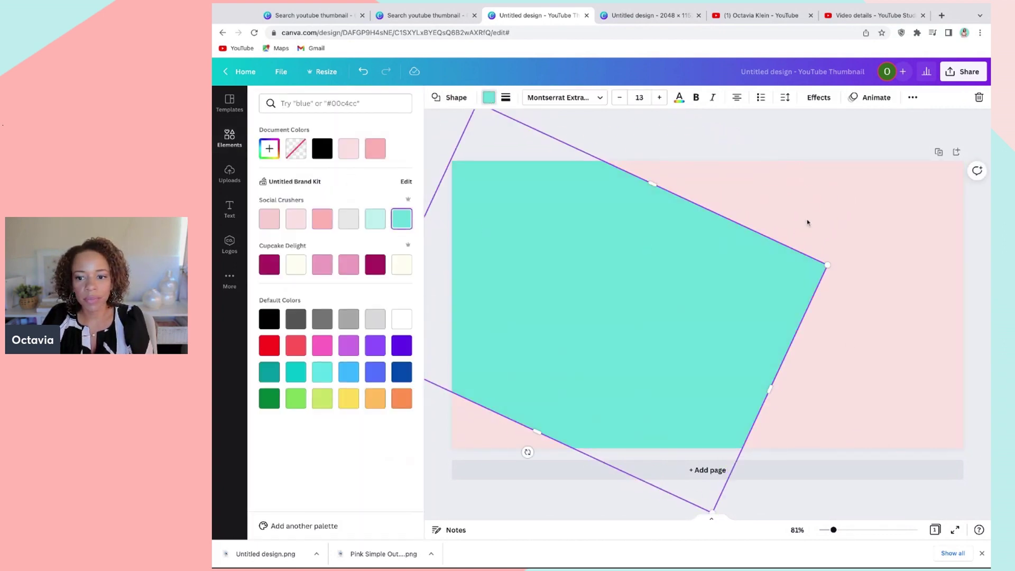
click(230, 137)
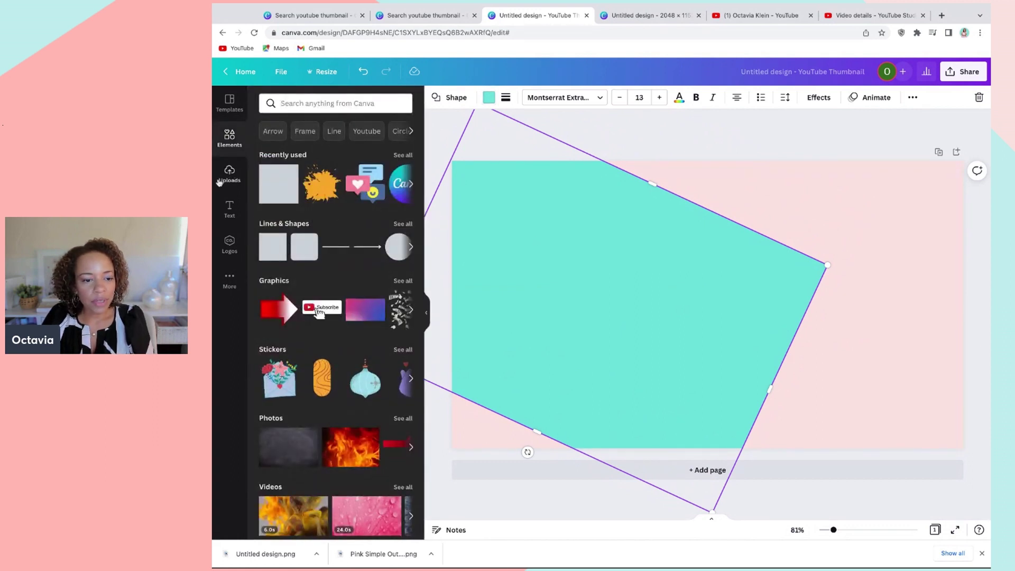
- Add the pointing presenter photo, remove its background, and enlarge it on the right side
click(227, 174)
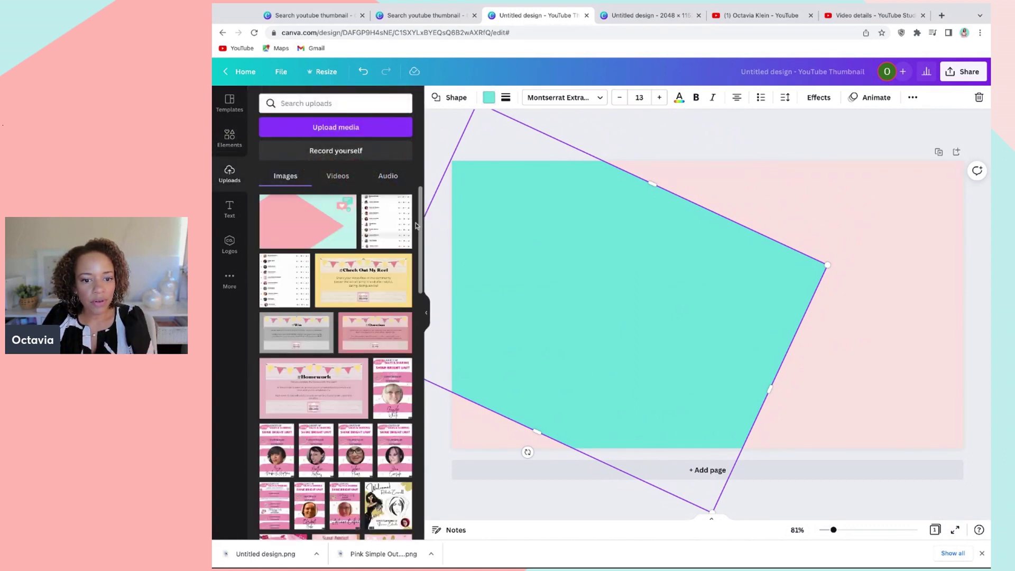
scroll(422, 213, down, 15)
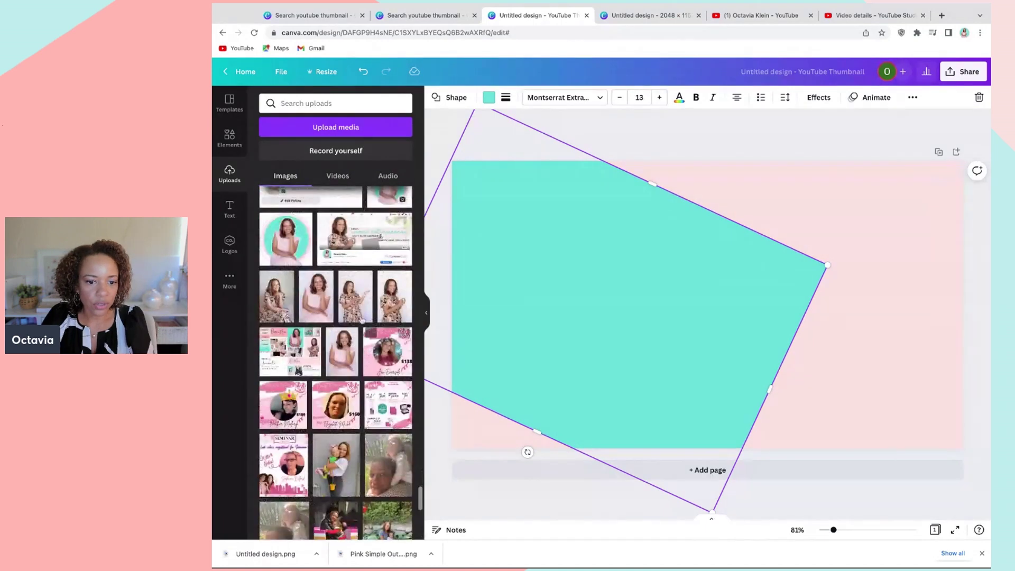
click(356, 296)
click(426, 312)
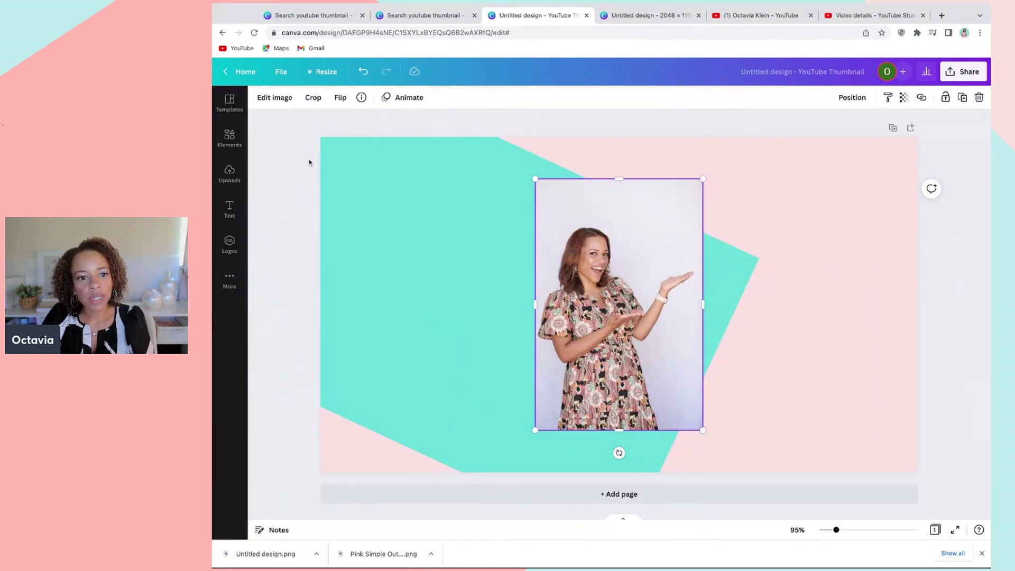
click(279, 98)
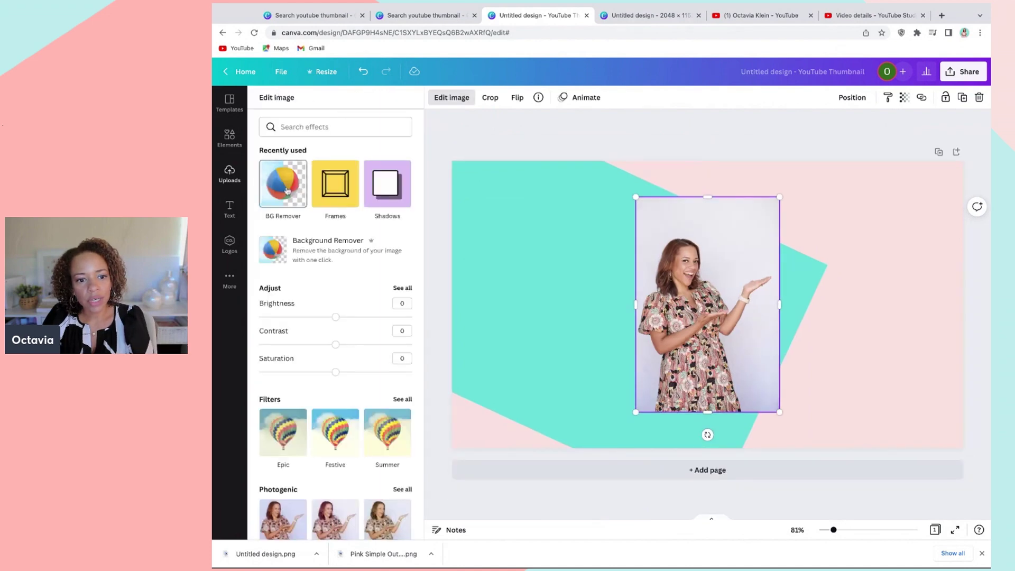
click(281, 187)
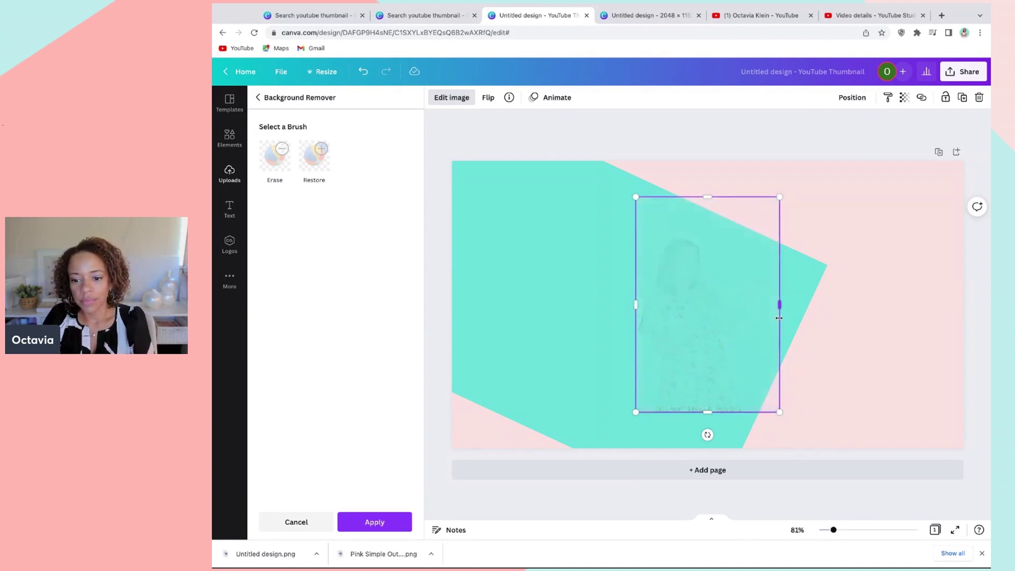
drag(737, 278, 884, 314)
click(932, 235)
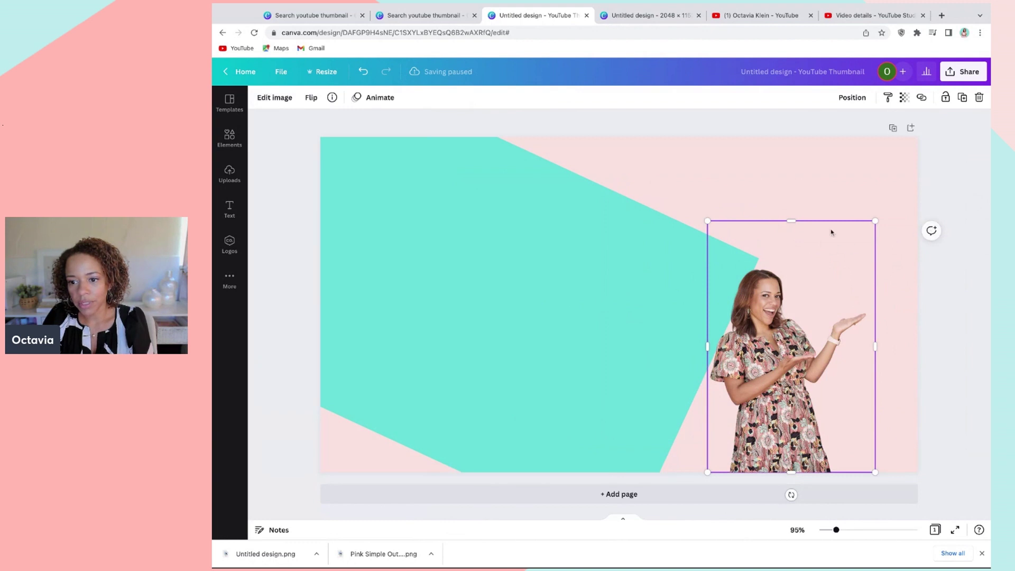
drag(875, 221, 929, 140)
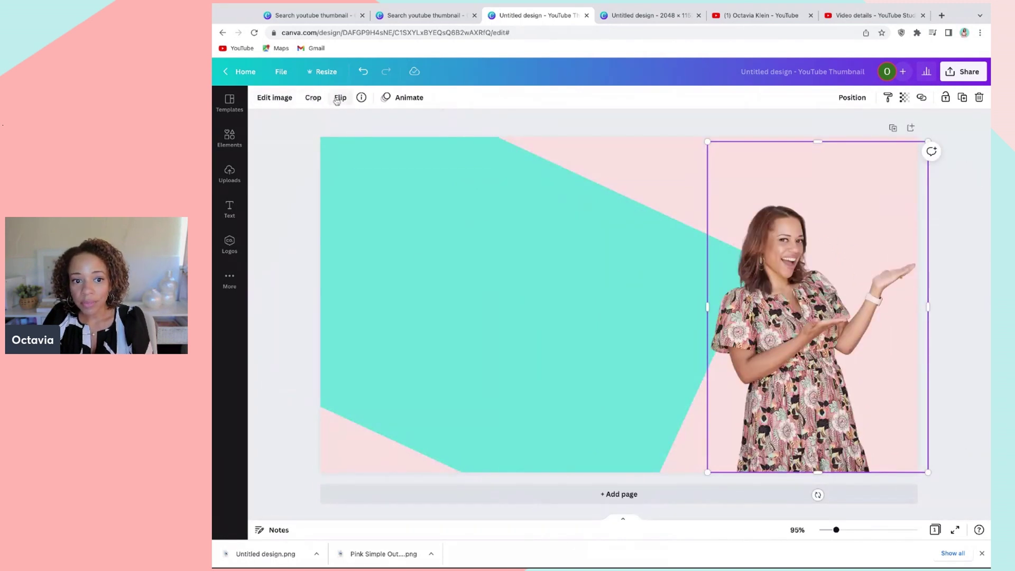
- Flip the presenter photo horizontally so she faces left, and shift it slightly left
click(341, 98)
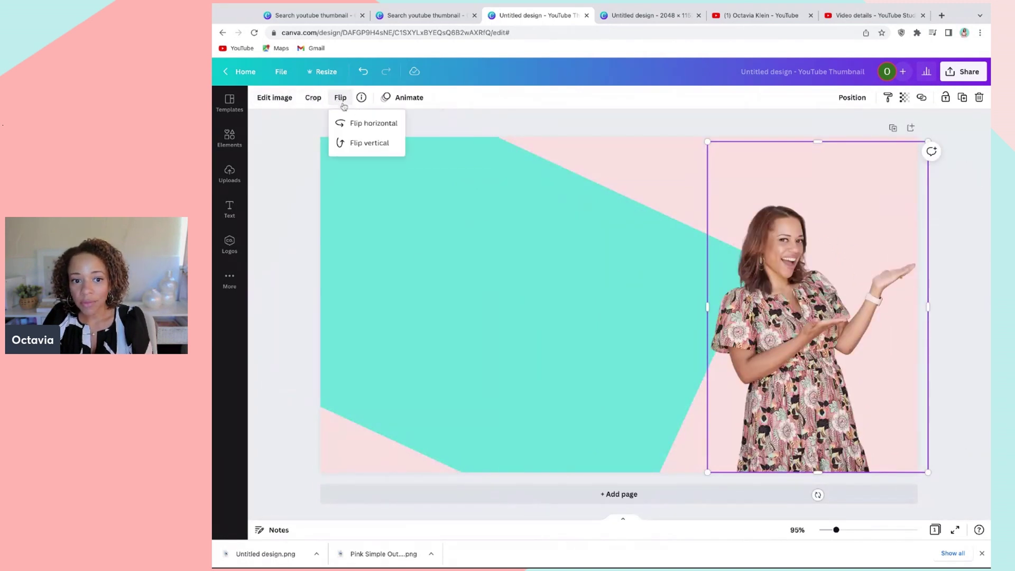
click(364, 123)
click(883, 328)
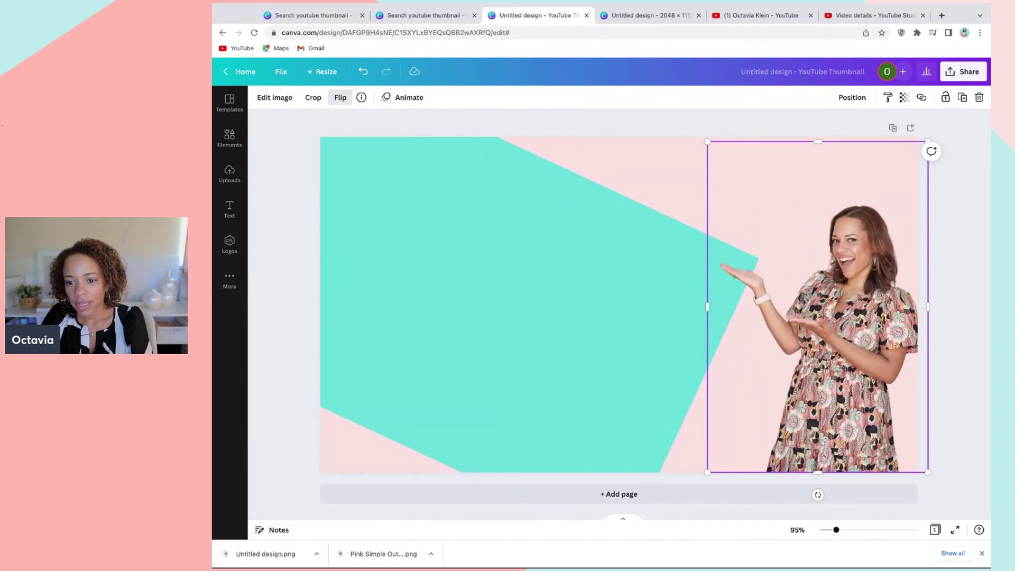
drag(881, 326, 851, 327)
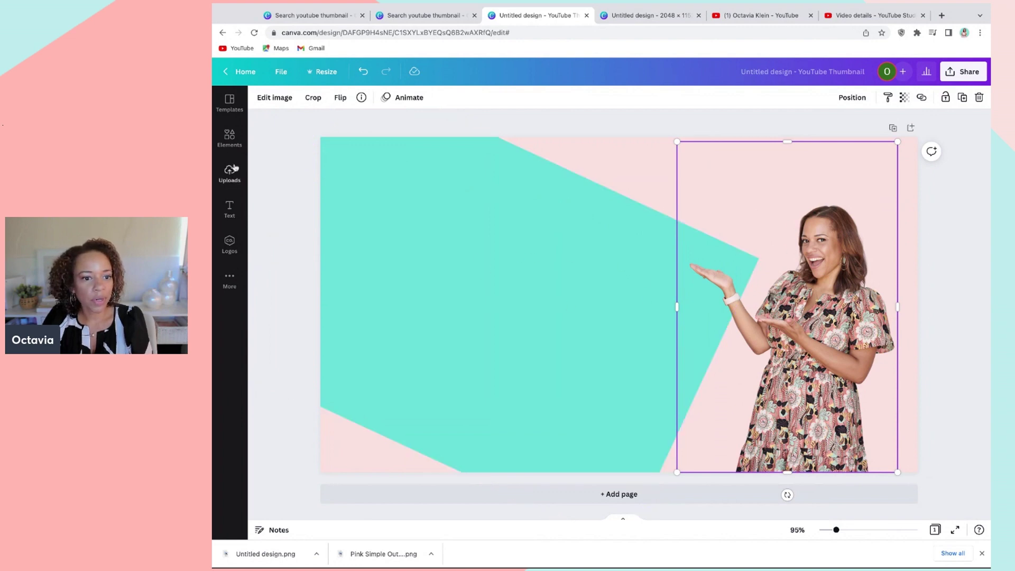
click(227, 139)
- Add a pink square and stretch it leftward into a wide bar across the teal shape
click(279, 184)
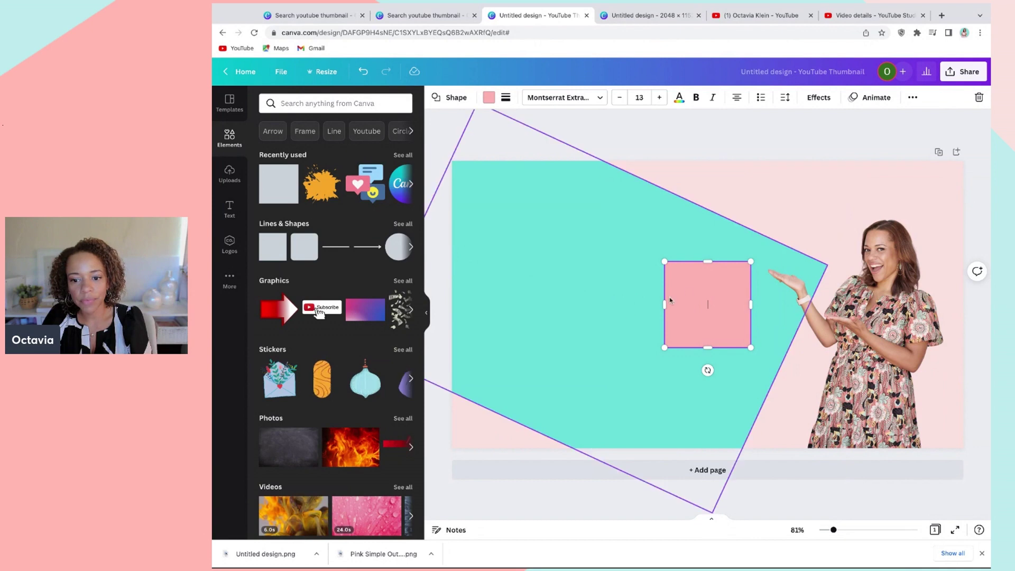
drag(664, 304, 474, 305)
drag(566, 286, 562, 286)
- Try grey on the bar and pink on the teal shape, then keep teal and a pink bar
click(488, 98)
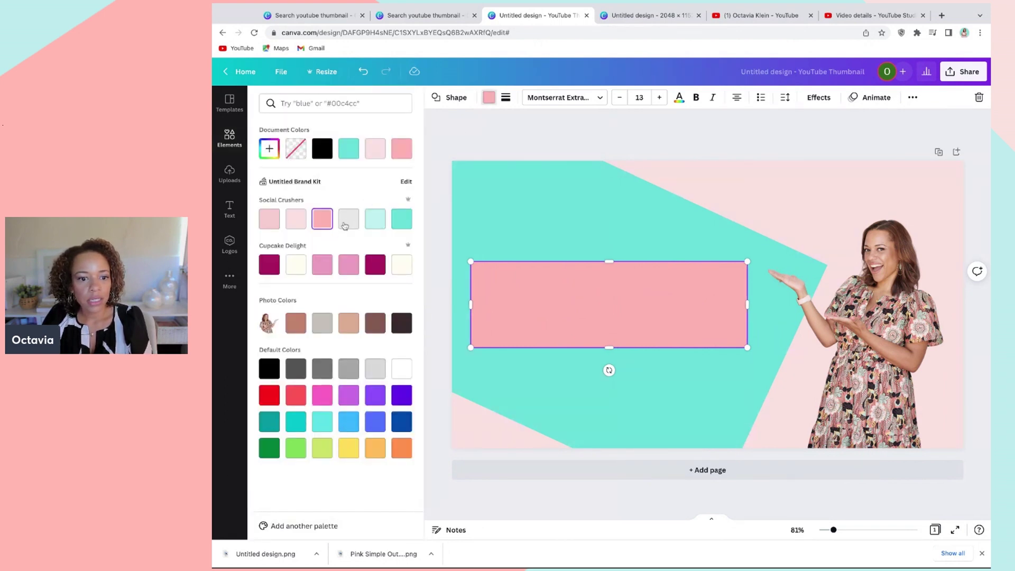
click(349, 219)
click(608, 303)
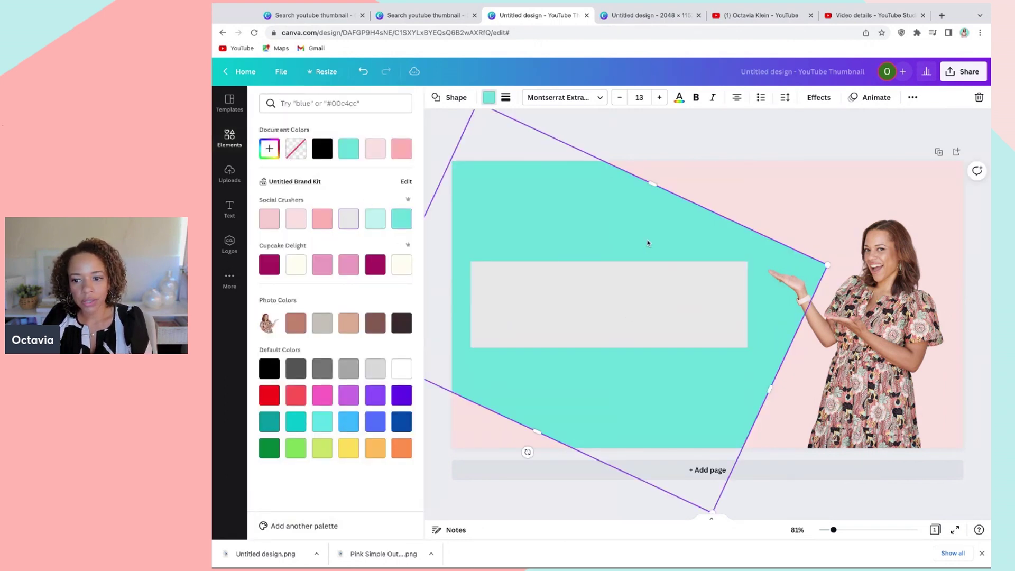
click(404, 155)
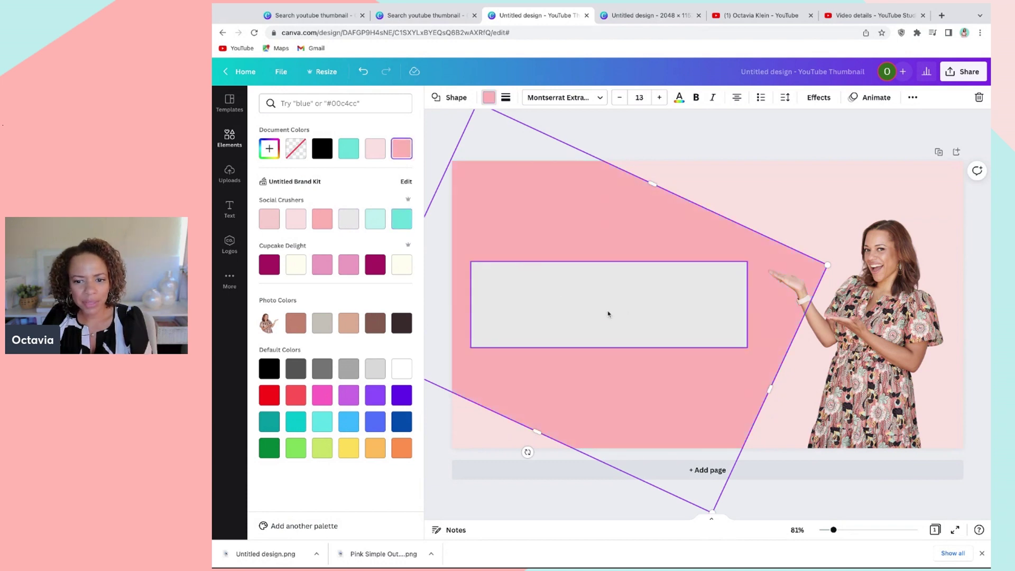
click(349, 148)
click(544, 319)
click(322, 219)
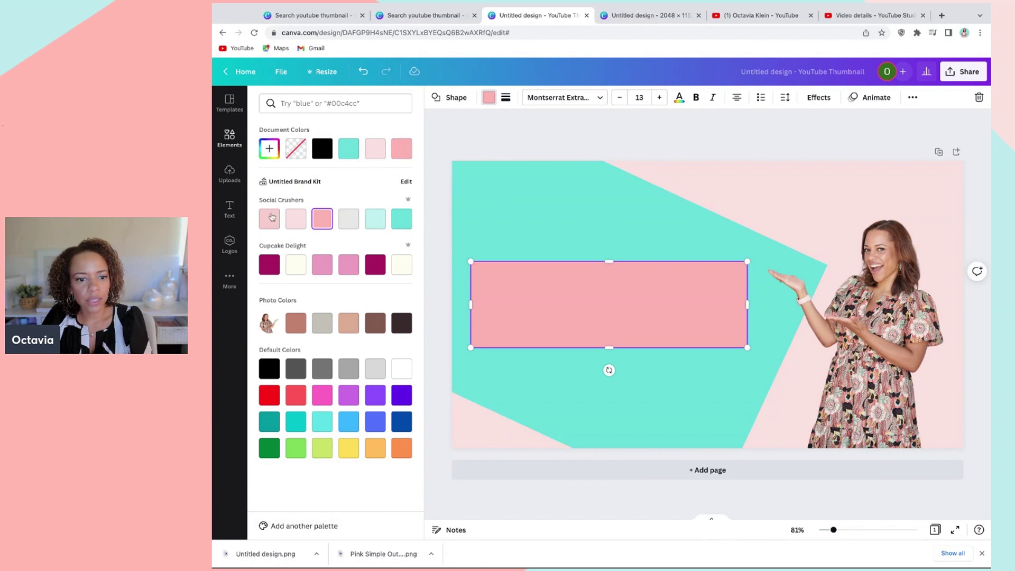
- Add a heading reading 'How to Create a' above the pink bar
click(229, 173)
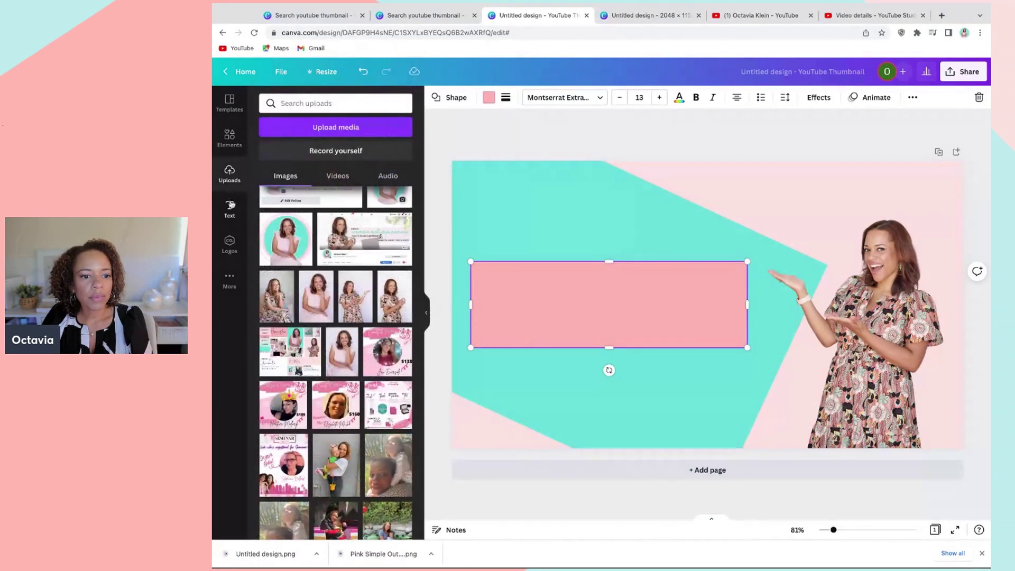
click(230, 208)
click(365, 156)
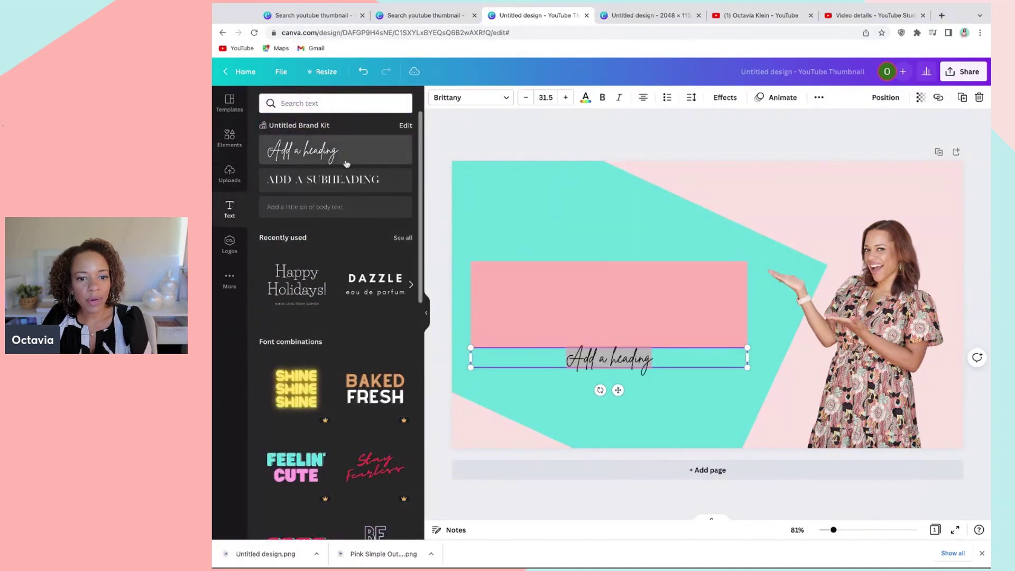
drag(619, 390, 606, 283)
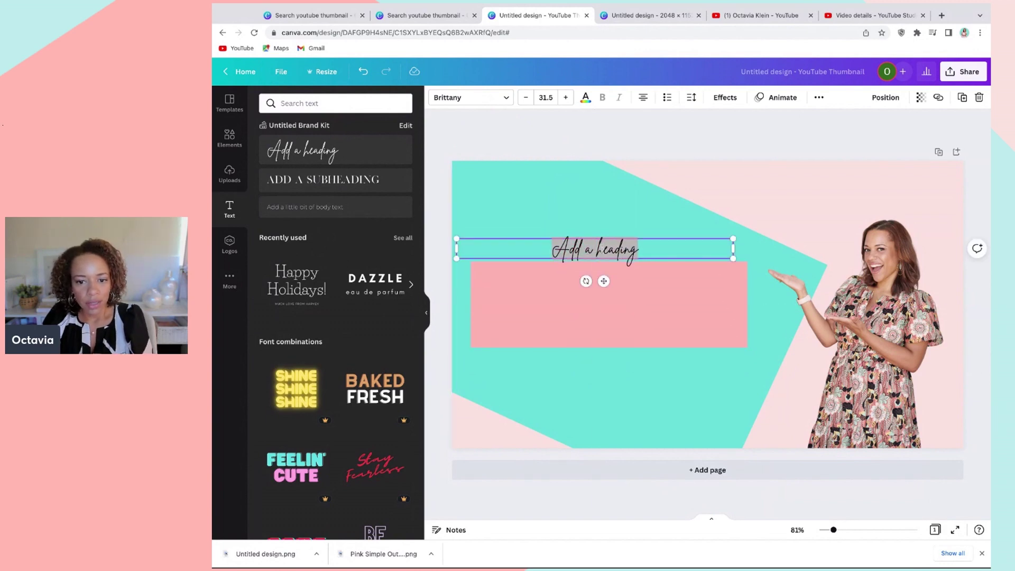
text(How)
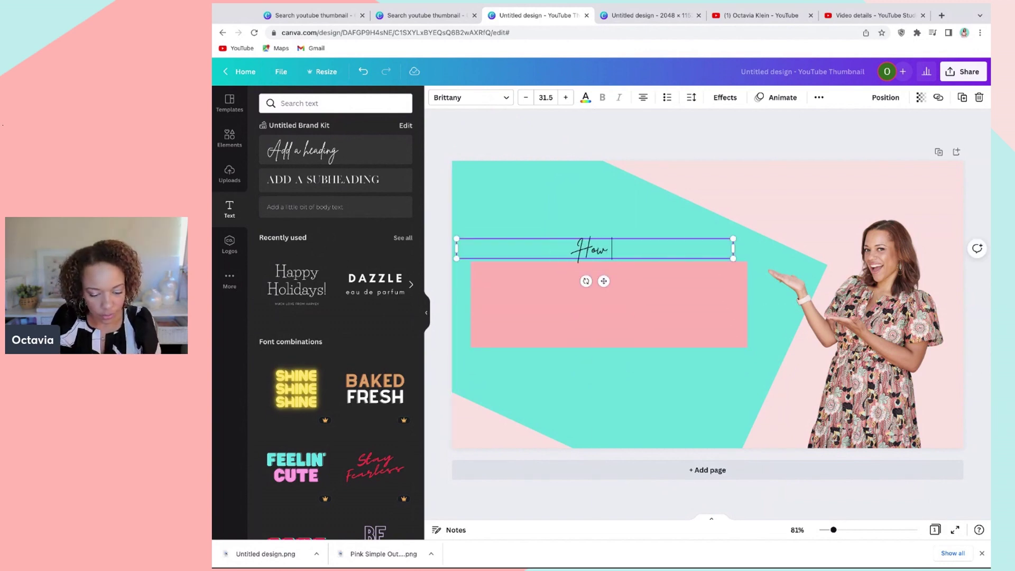
text( t)
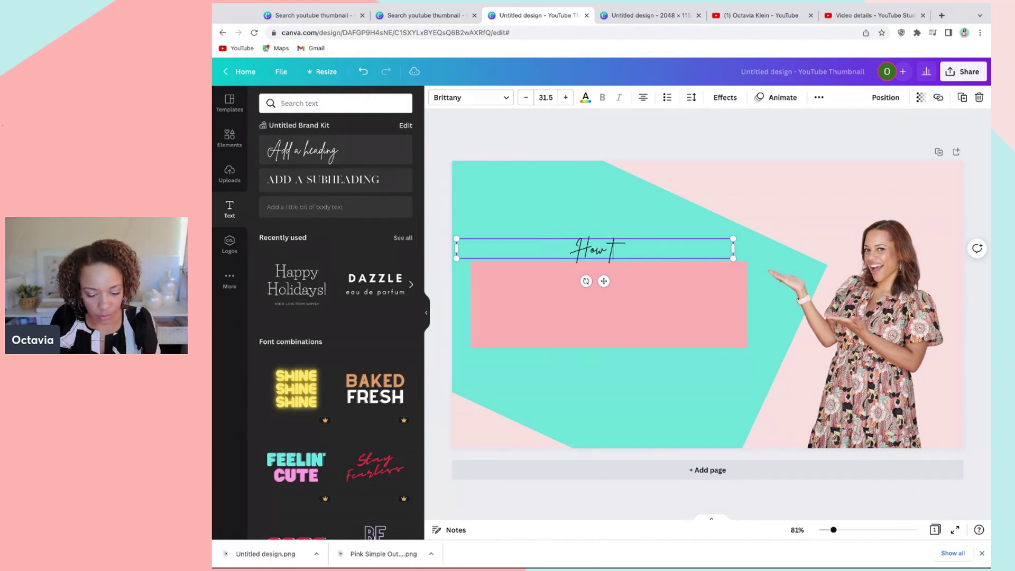
text(o Create a)
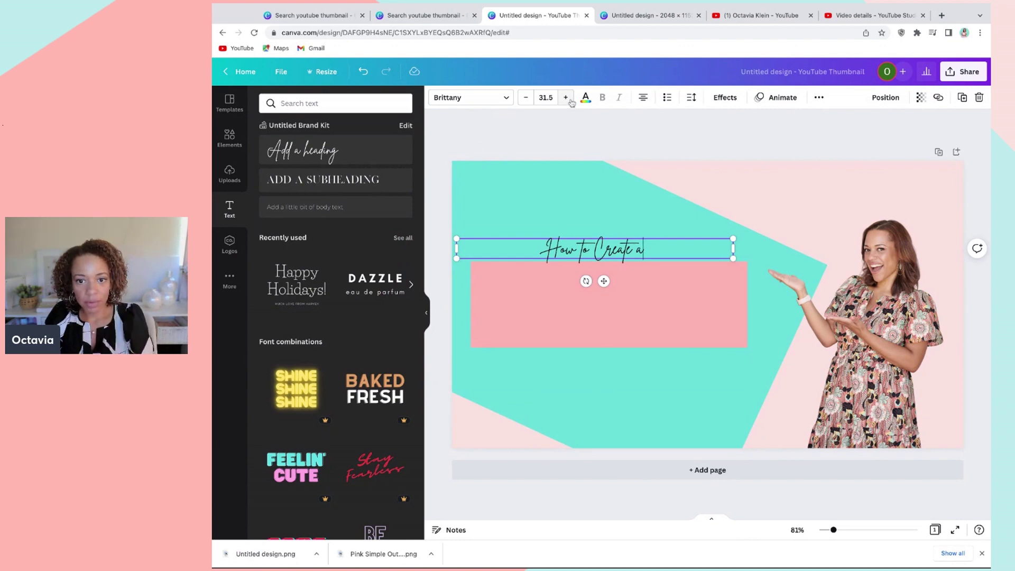
- Size the heading to 54, align it over the bar, and place a subheading inside the bar
click(542, 97)
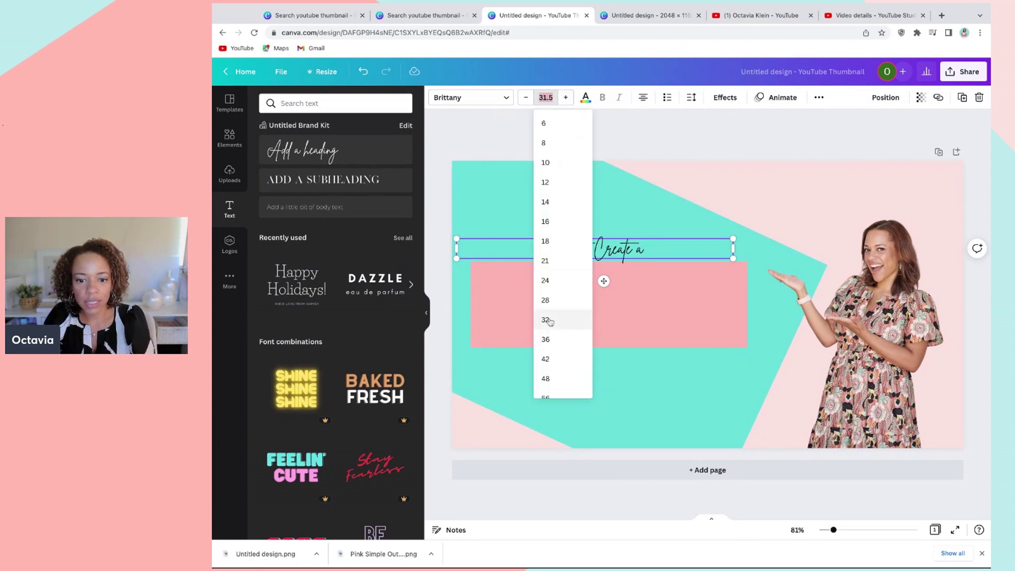
click(550, 339)
click(546, 97)
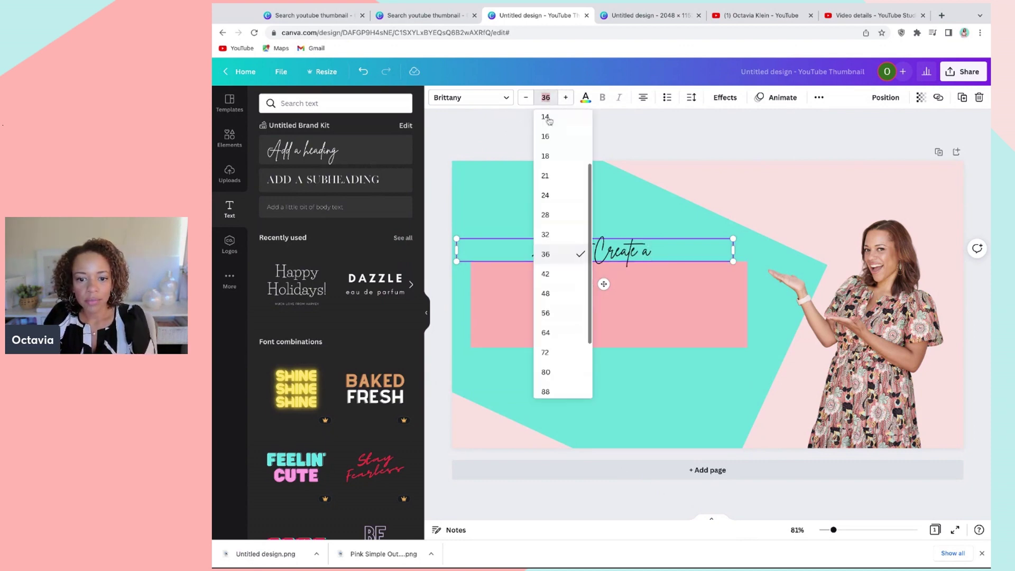
click(548, 333)
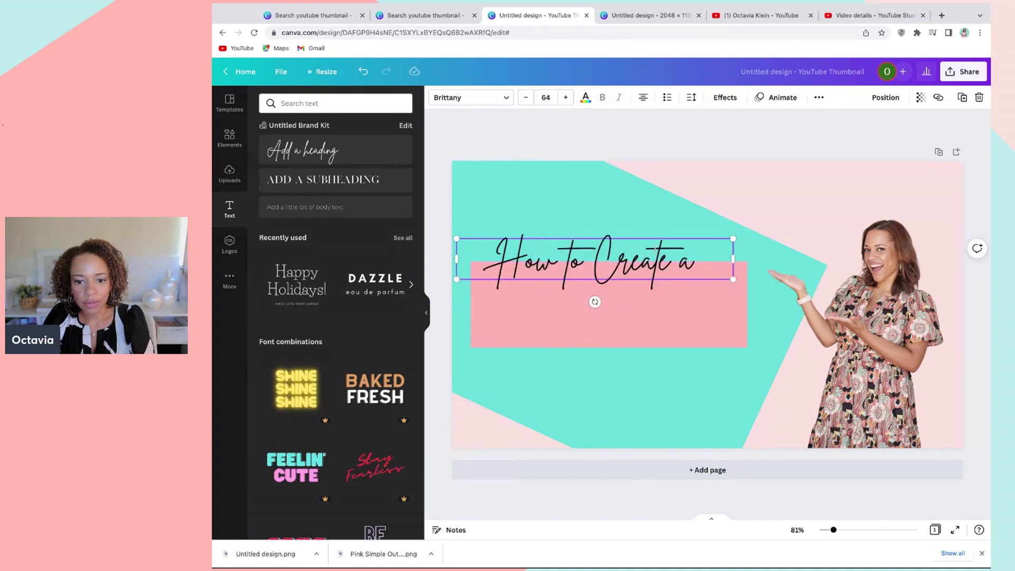
drag(626, 282, 640, 263)
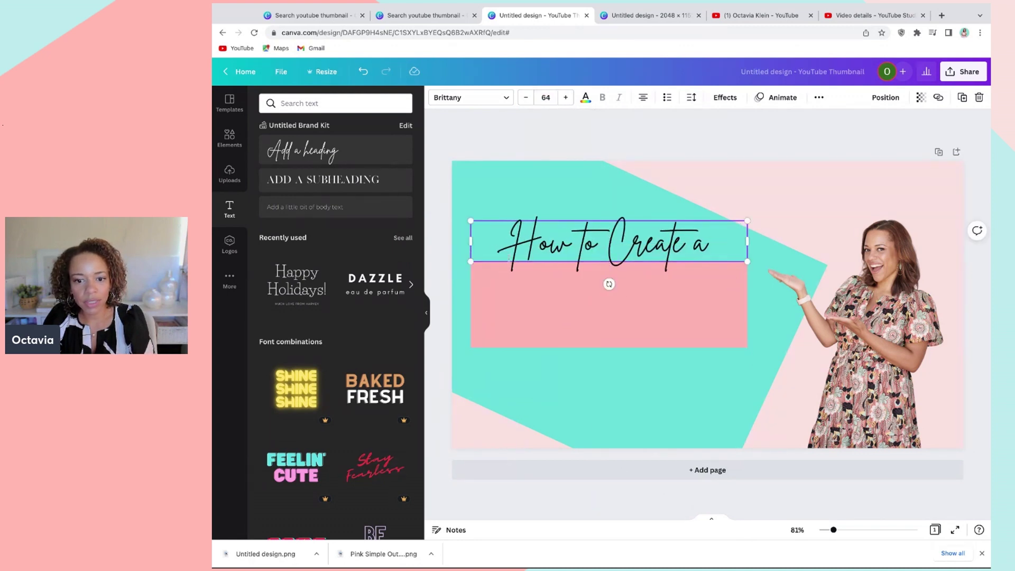
click(526, 97)
click(525, 98)
click(525, 97)
click(525, 97)
click(525, 97)
click(525, 98)
click(525, 98)
click(526, 97)
click(525, 97)
click(525, 97)
drag(658, 258, 659, 264)
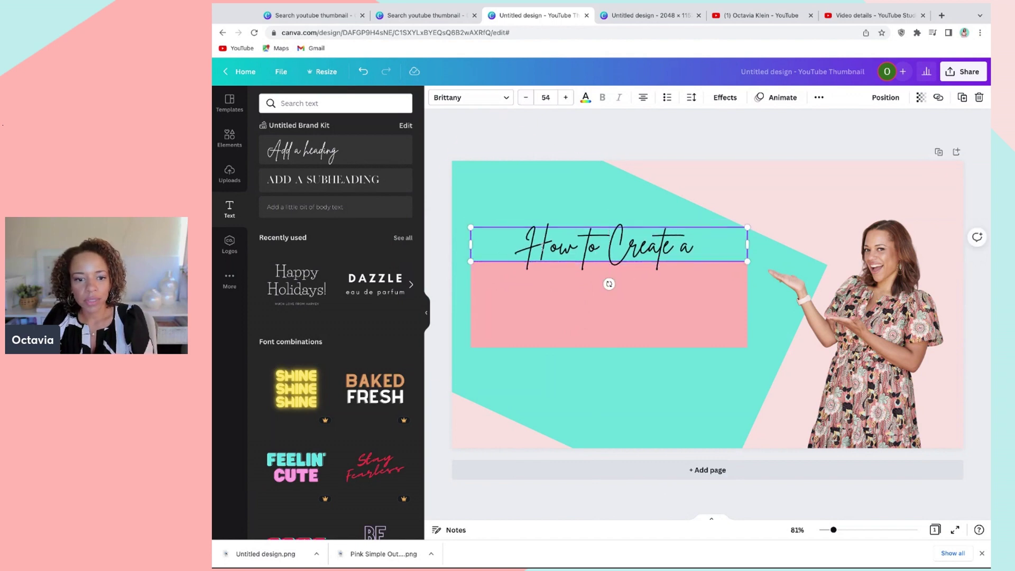
drag(320, 186, 624, 303)
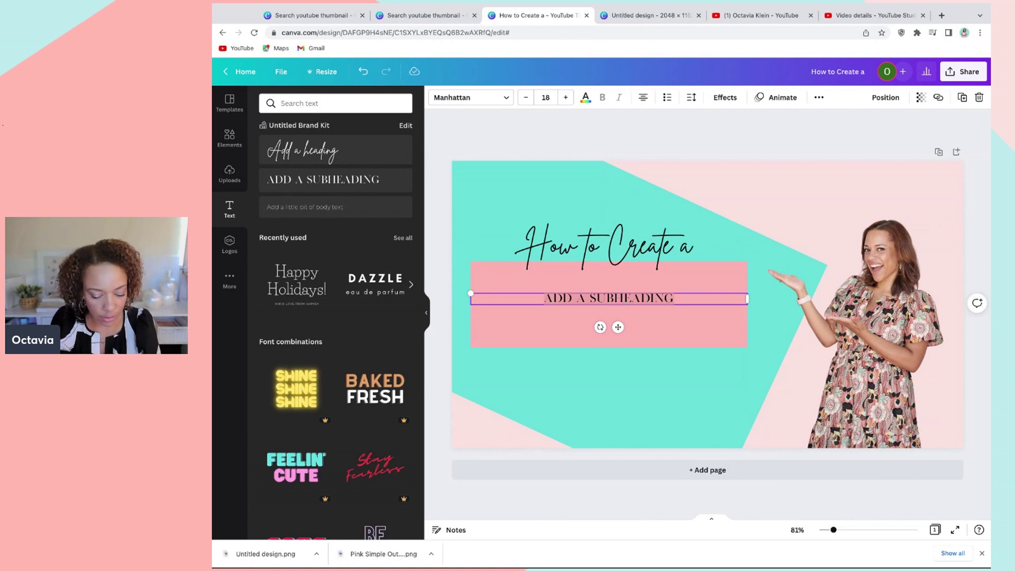
- Replace the subheading with 'YOUTBE THUMBNAIL IN CANVA', IN CANVA on its own line, and select it all
text(THUM)
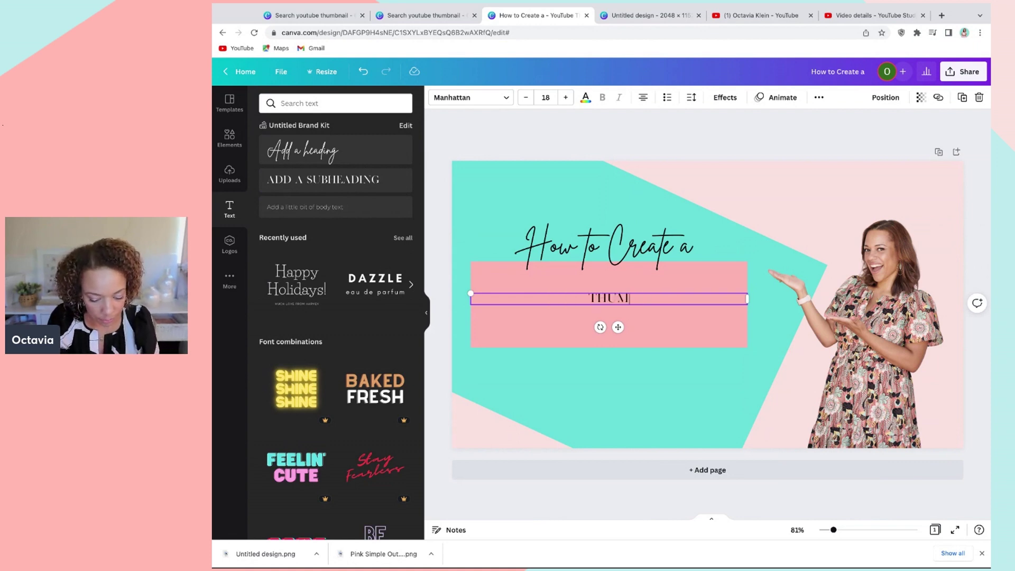
text(BNAIL)
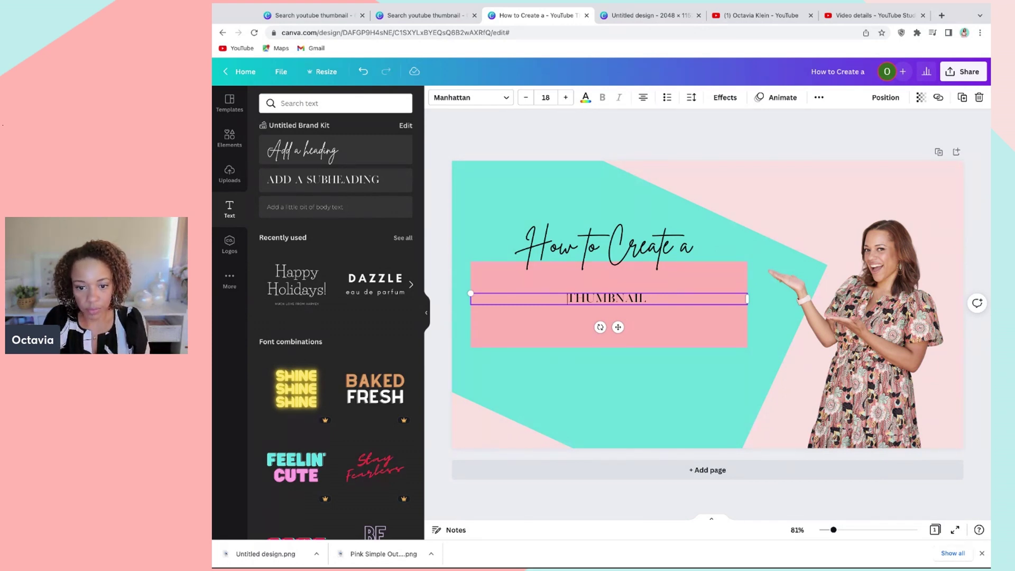
text( YOUTBE)
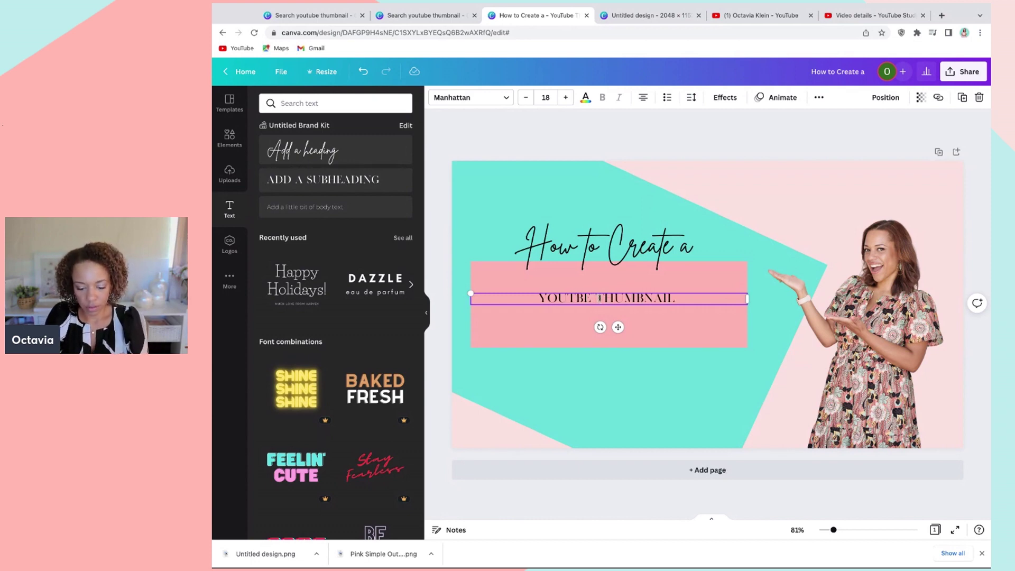
text( IN CANVA)
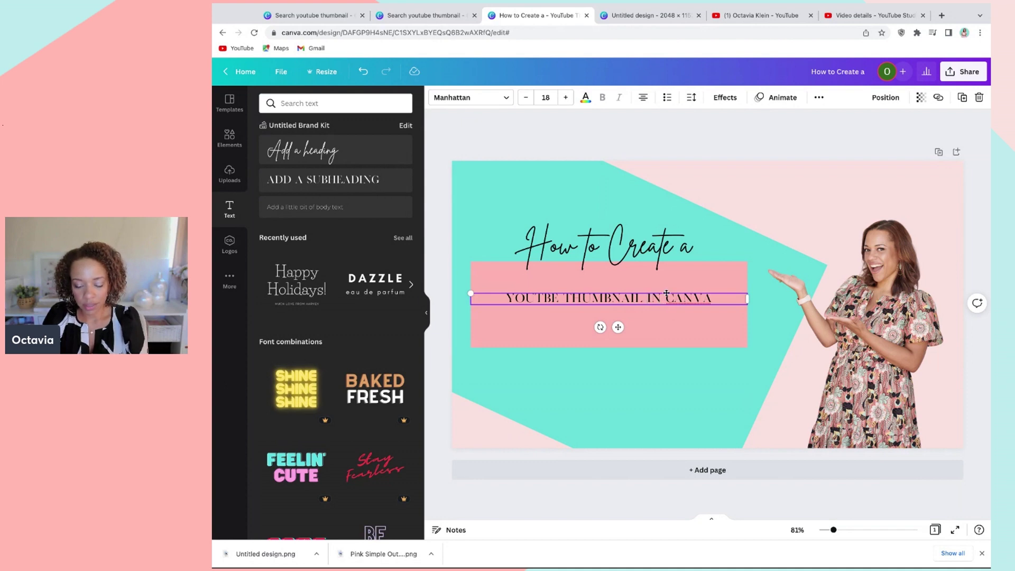
key(Return)
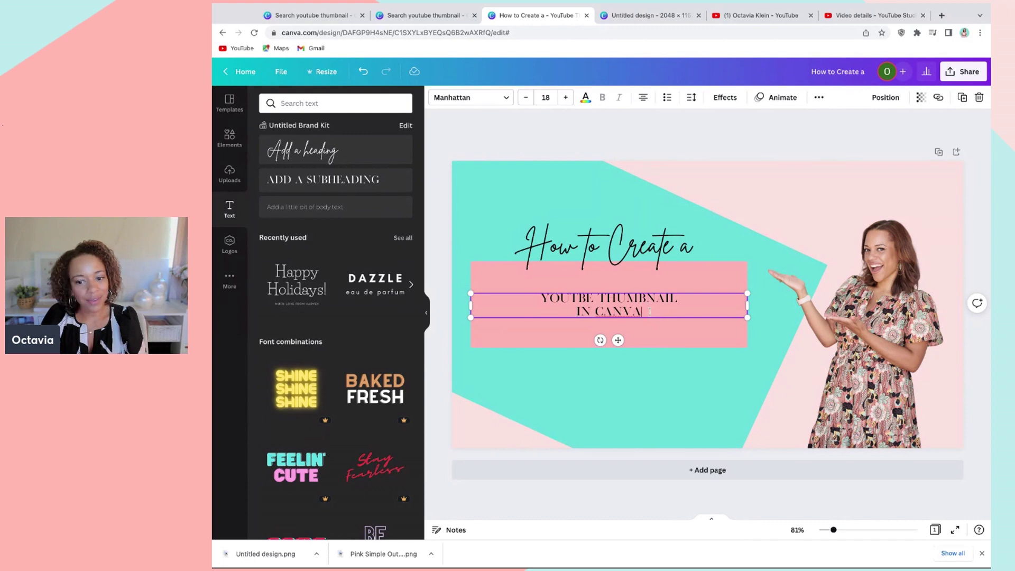
key(ctrl+a)
- Set the title font to Hatton Black and enlarge it to size 31
click(468, 97)
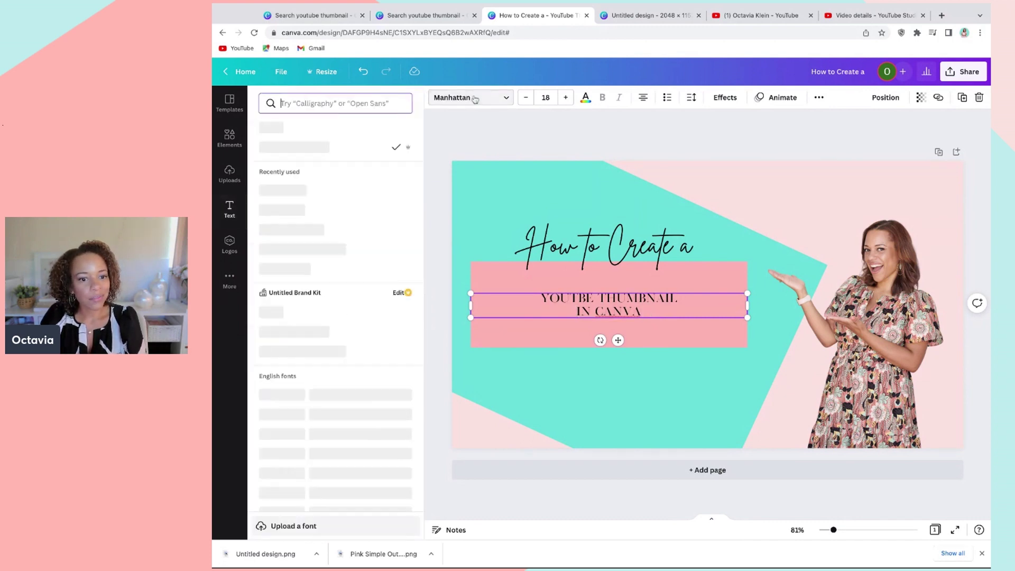
click(298, 210)
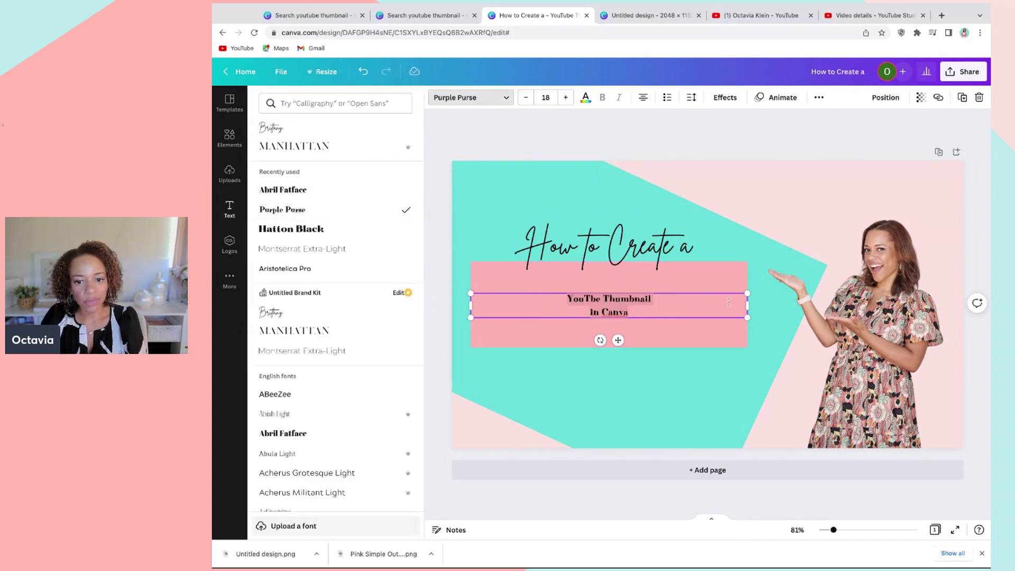
click(310, 229)
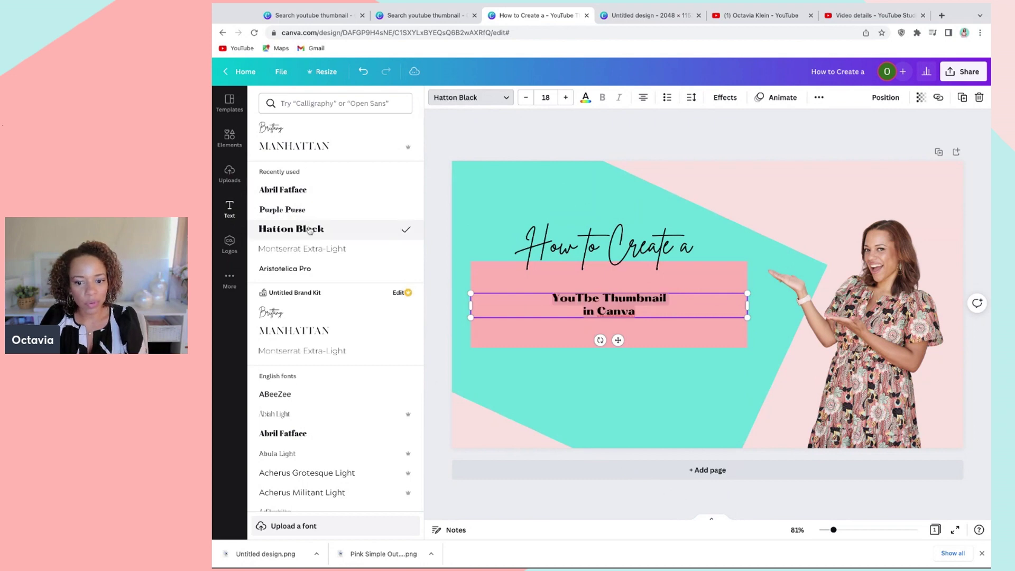
click(567, 98)
click(566, 98)
click(567, 98)
click(566, 98)
click(566, 99)
click(567, 98)
click(567, 98)
click(567, 99)
click(566, 98)
click(566, 99)
click(566, 99)
click(567, 98)
click(566, 99)
- Fix the 'YouTbe' typo and break the title into YouTube / Thumbnail in / Canva
click(568, 302)
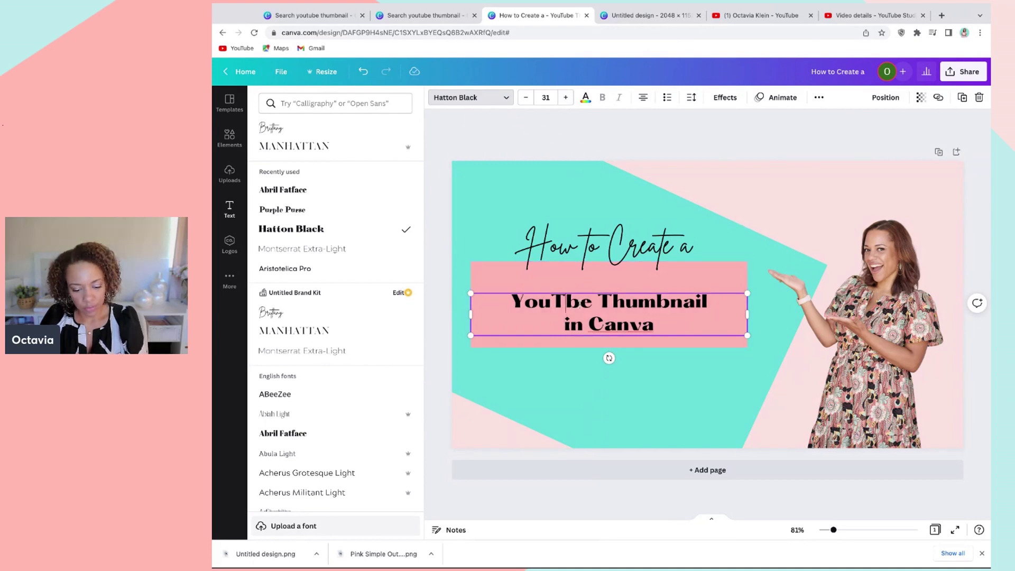
text(u)
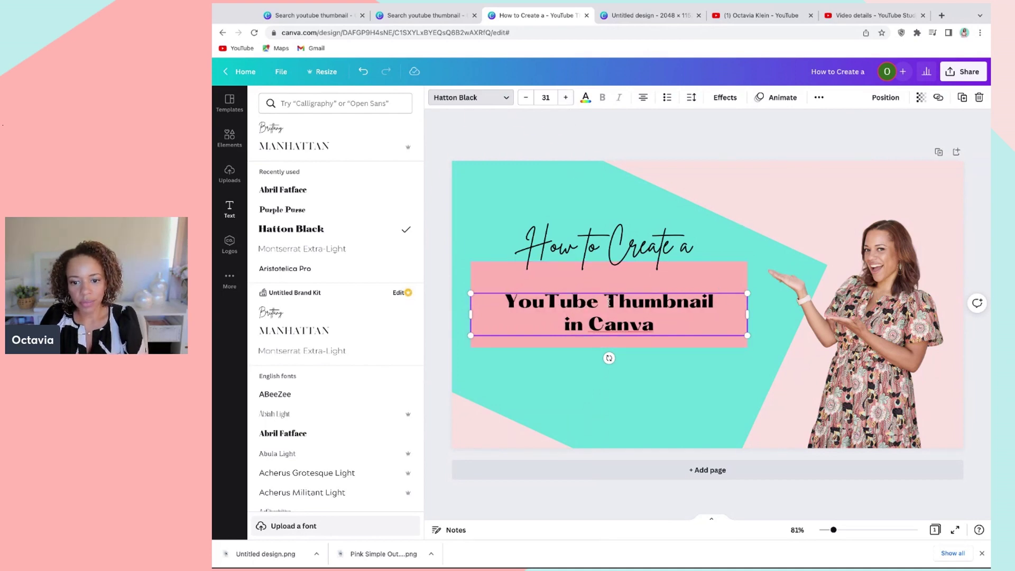
key(Return)
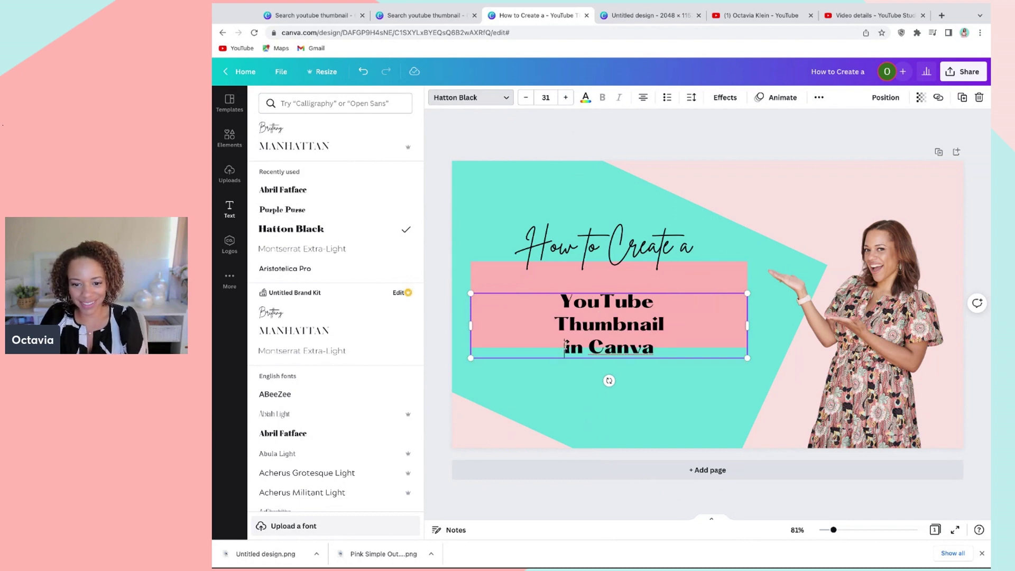
key(BackSpace)
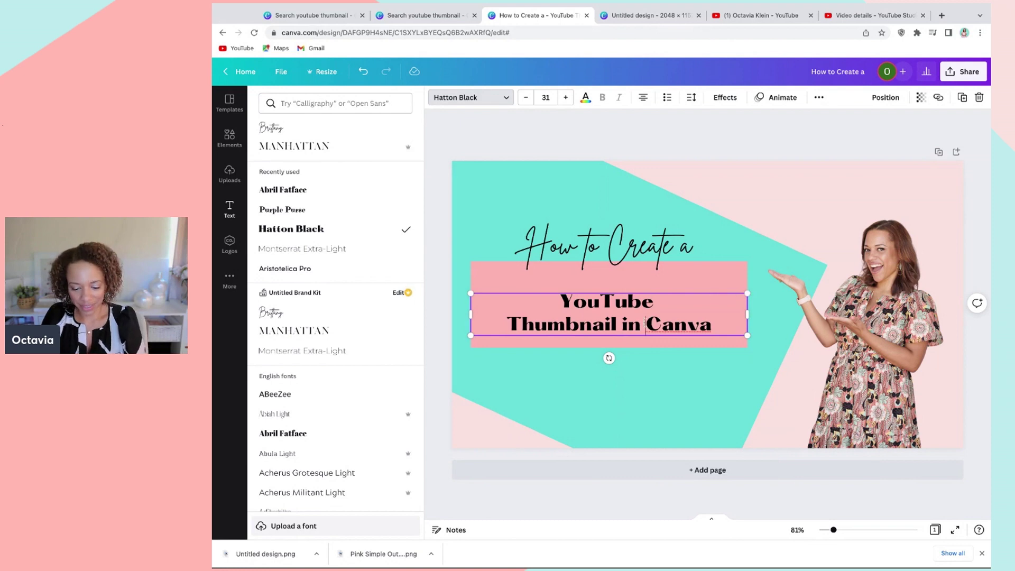
key(Return)
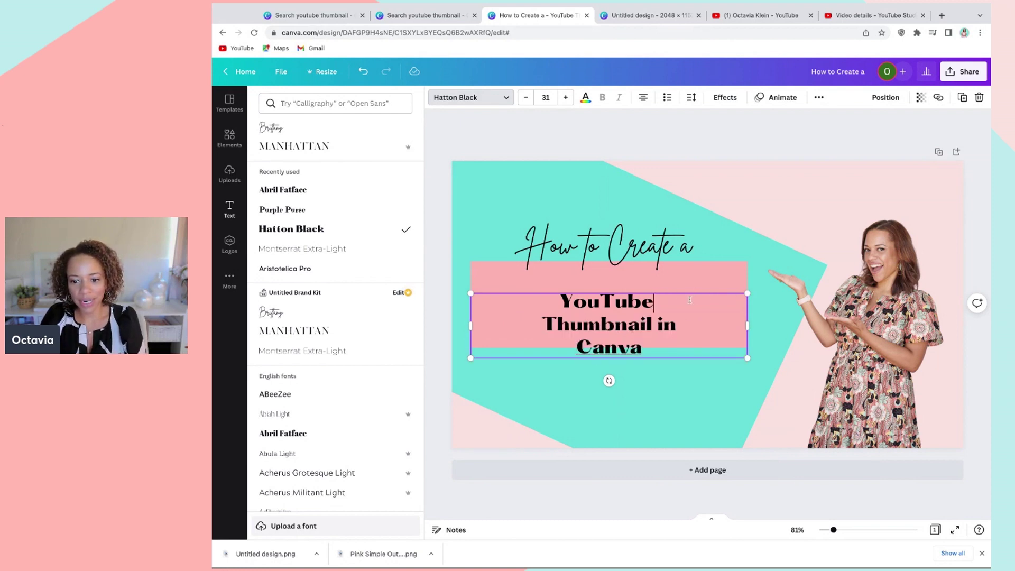
- Move the title box up so it sits centred over the pink bar
click(645, 291)
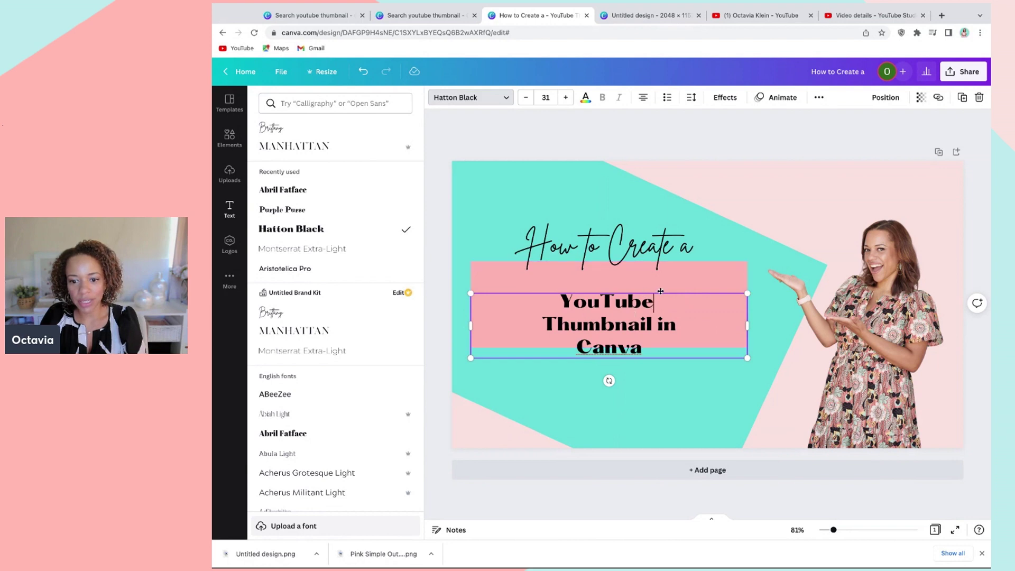
drag(660, 291, 629, 301)
click(768, 183)
- Make the pink rectangle behind the title taller and narrower to fit the text
click(629, 240)
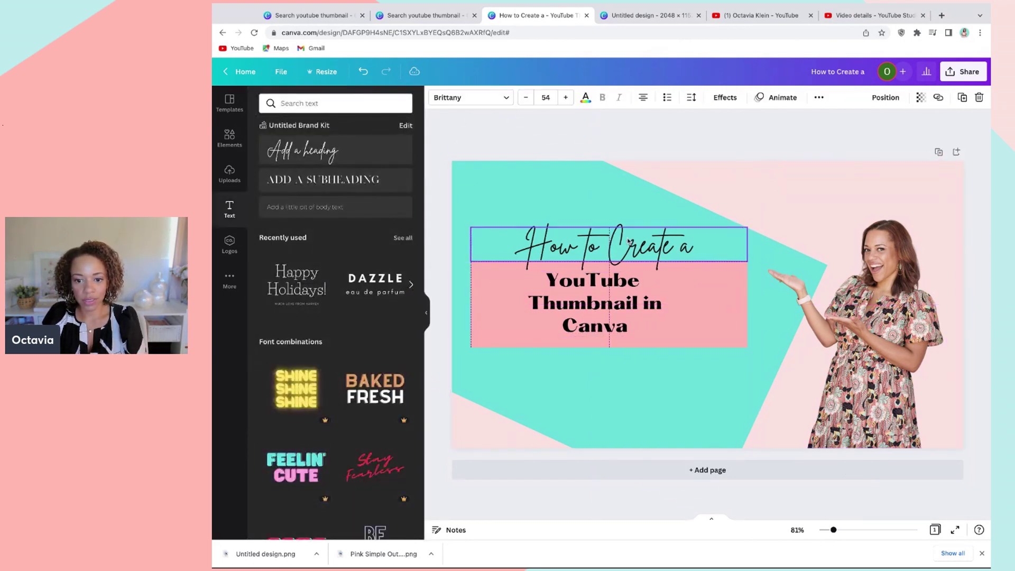
click(770, 233)
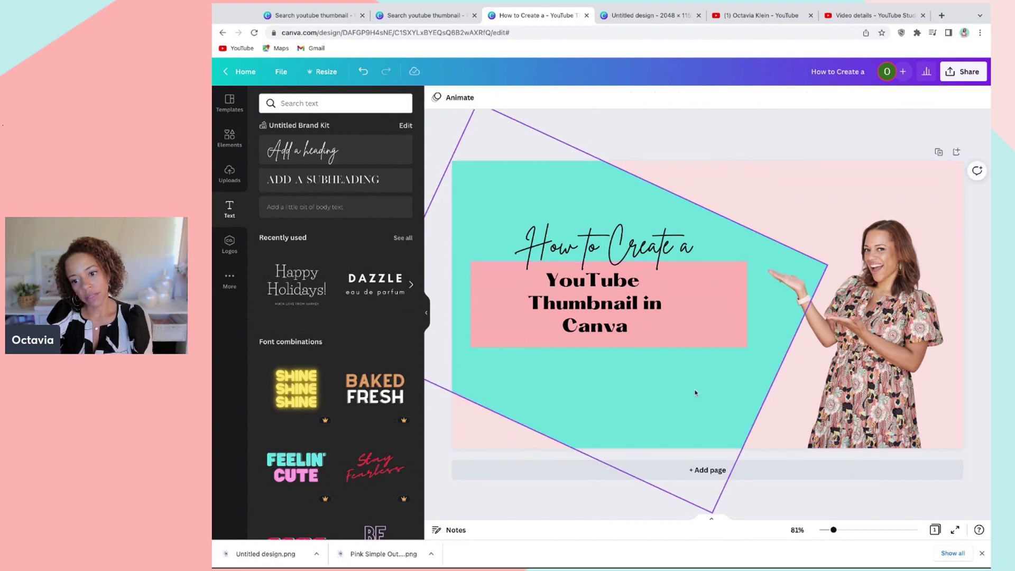
click(740, 339)
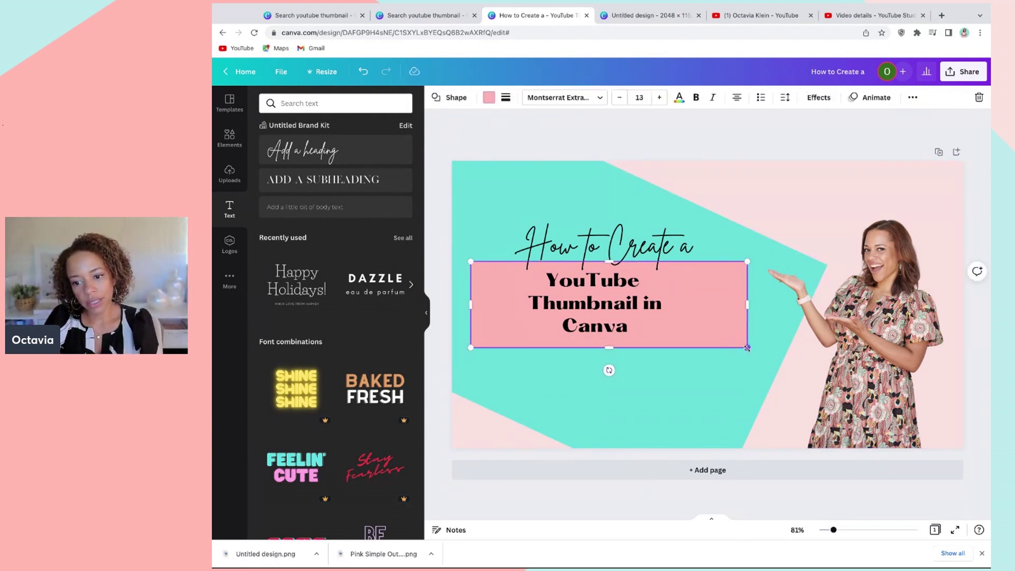
drag(748, 348, 716, 349)
click(697, 274)
click(697, 268)
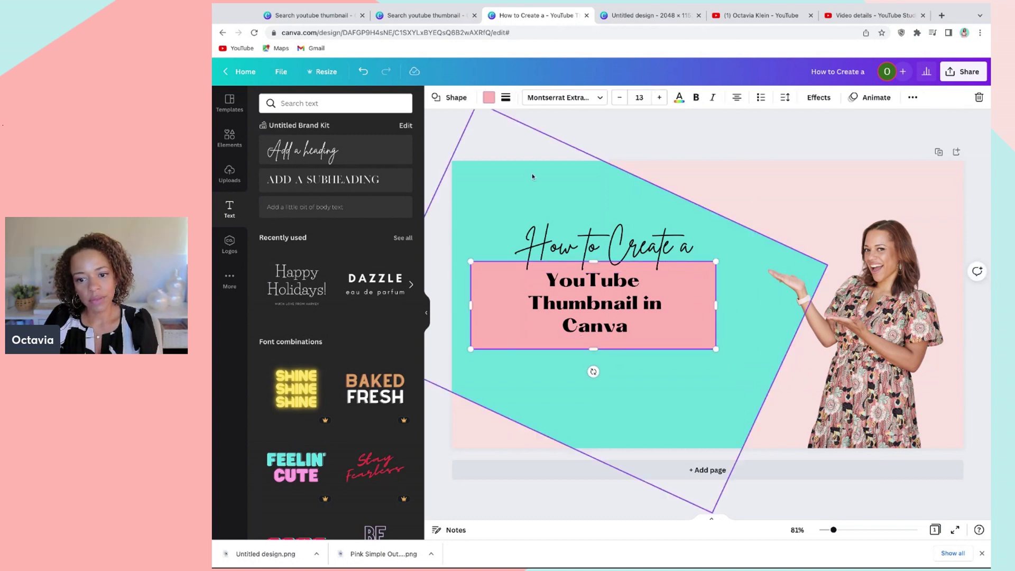
- Fill the rectangle white and nudge the title to centre it on the box
click(490, 97)
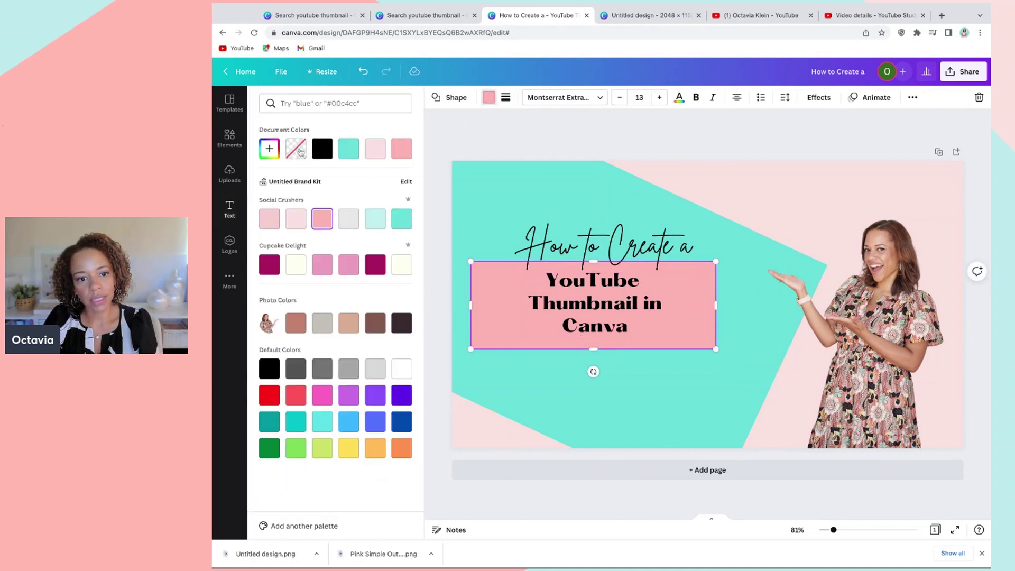
click(300, 151)
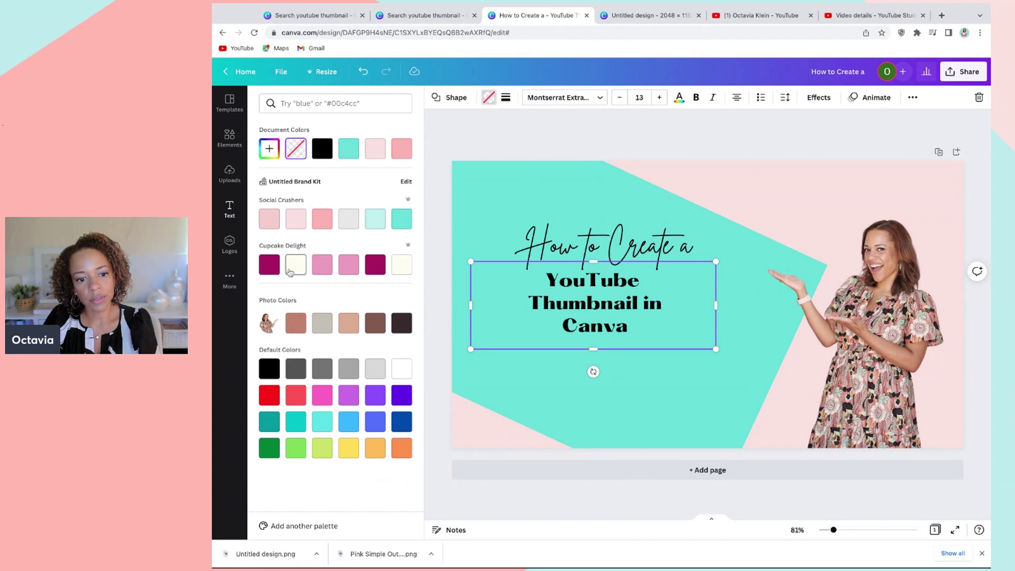
click(406, 376)
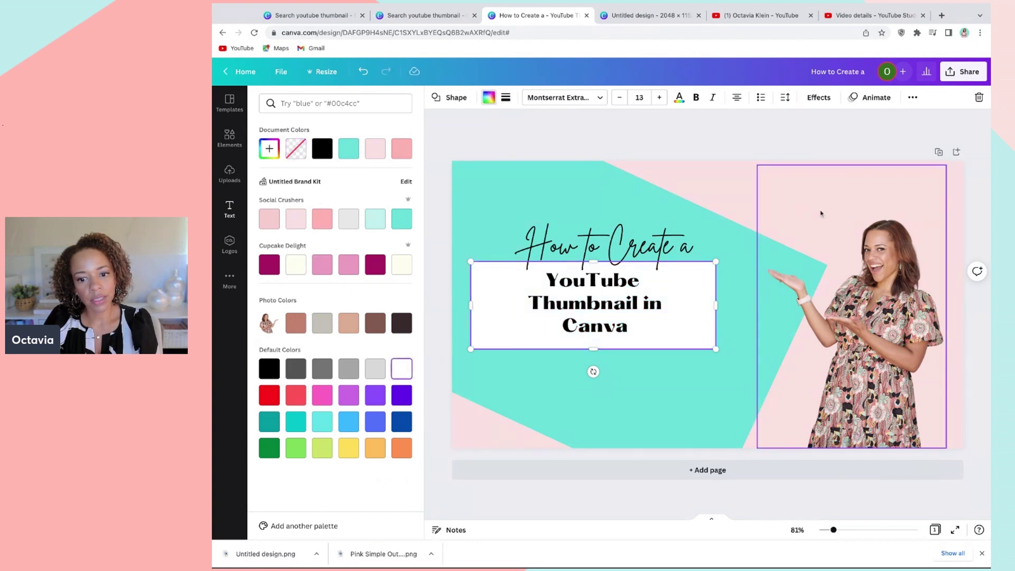
click(821, 214)
drag(680, 287, 712, 280)
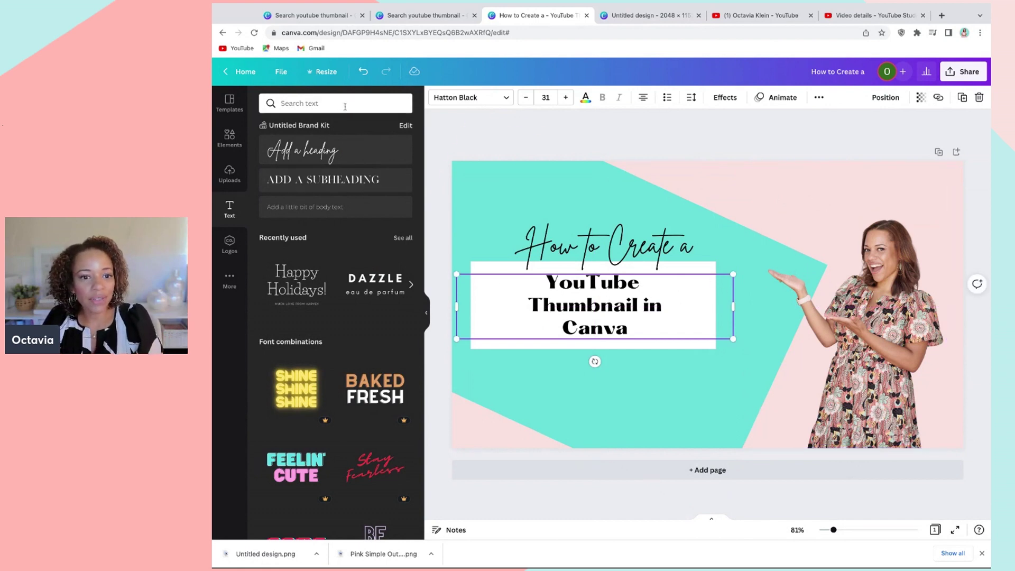
- Add the round Canva logo from a 'canva' element search and place it, shrunk, above her hand
click(229, 139)
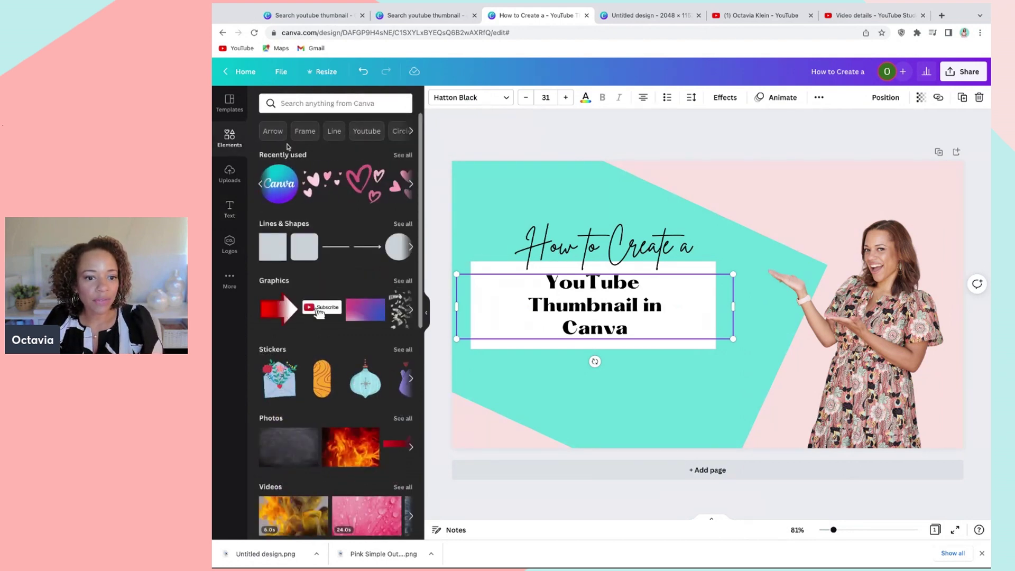
click(349, 104)
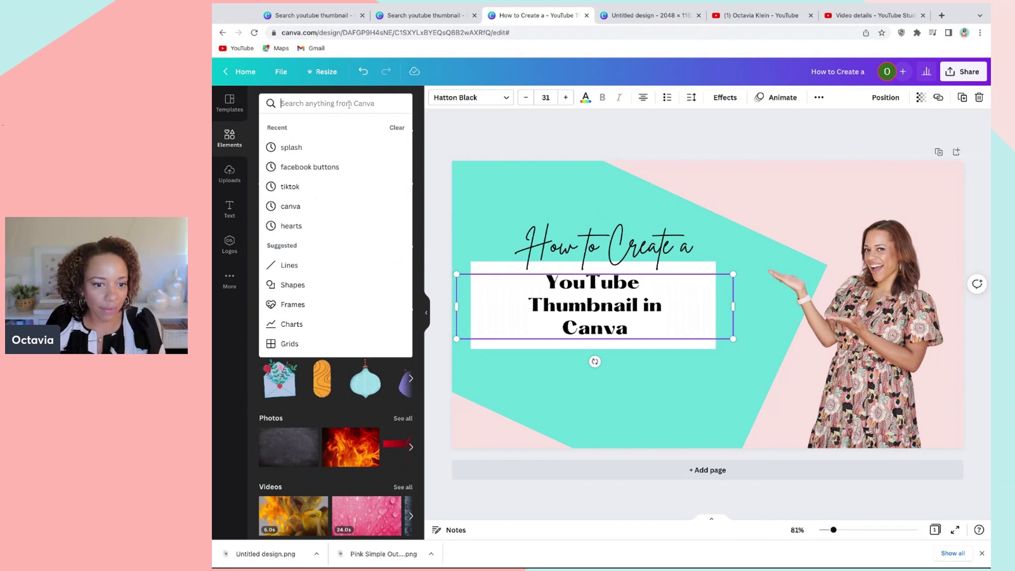
click(303, 207)
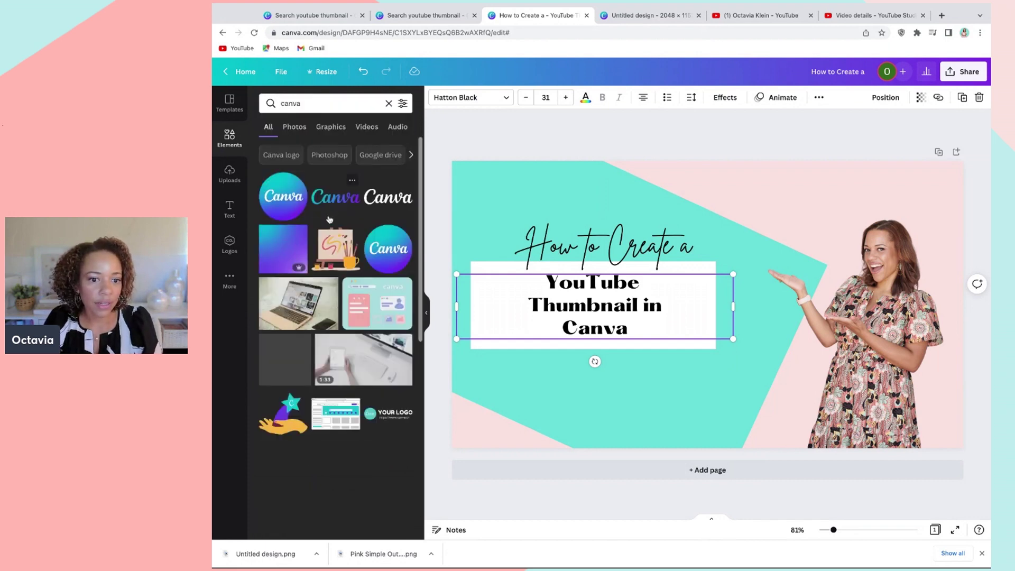
click(279, 199)
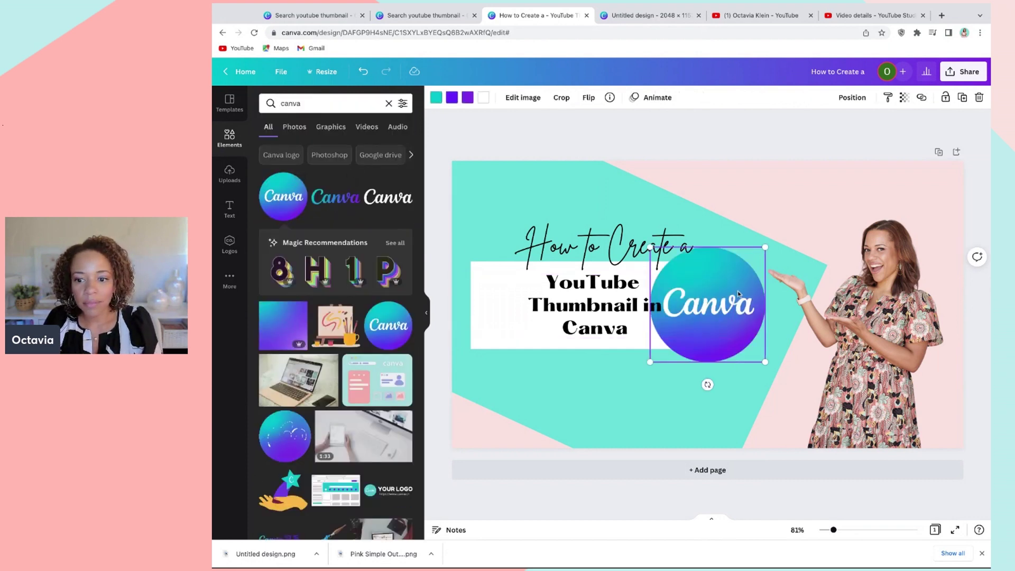
drag(711, 317, 762, 271)
drag(803, 239, 802, 250)
click(802, 250)
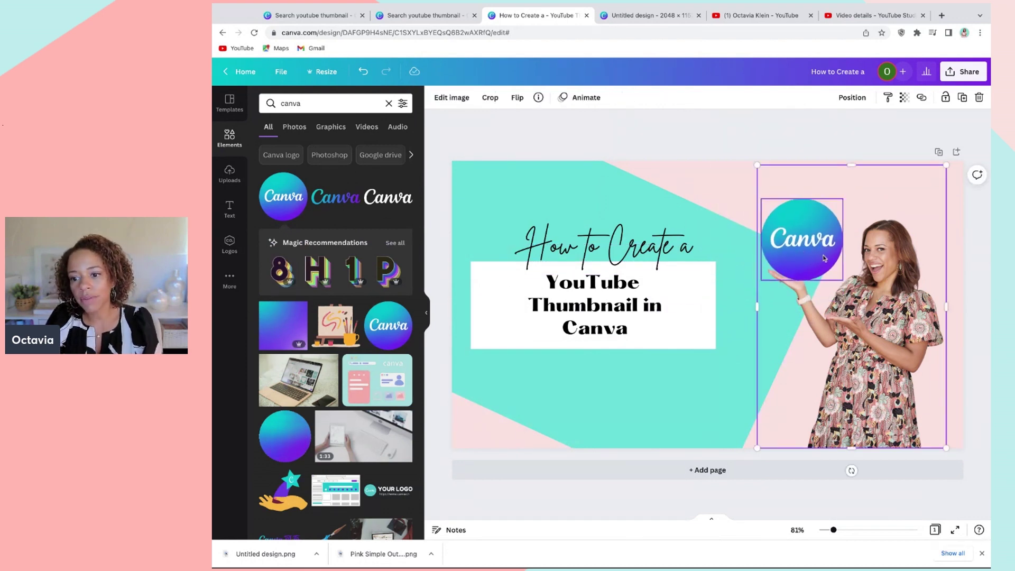
- Try a red YouTube play logo from a 'Youtube' search, then delete it
click(337, 110)
text(Youtube)
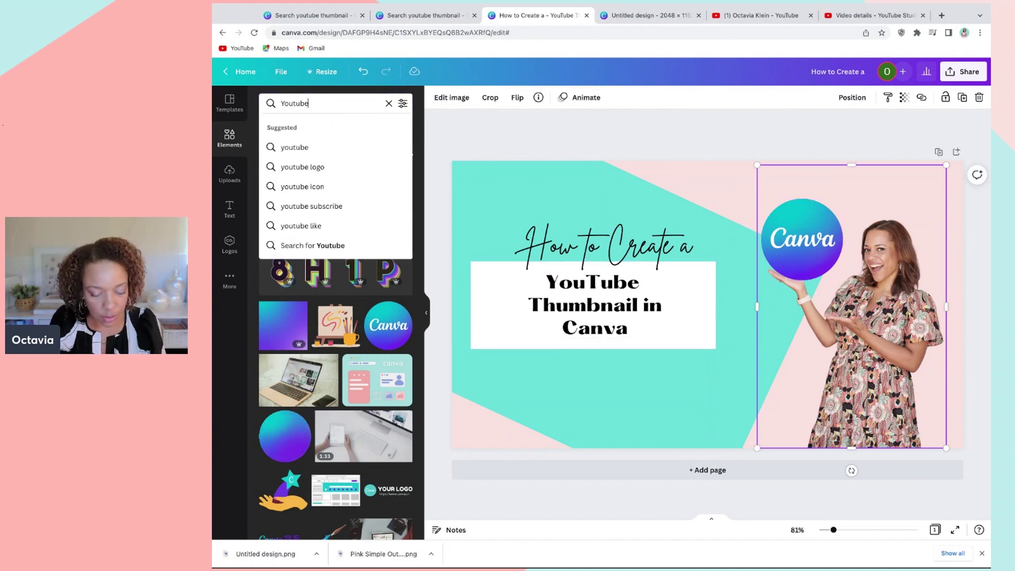
key(Return)
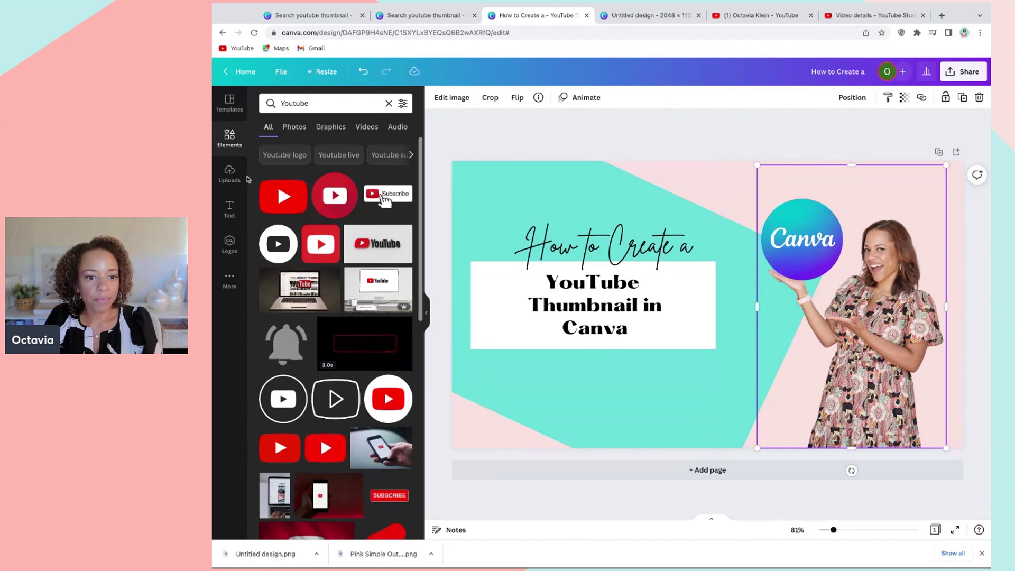
click(283, 195)
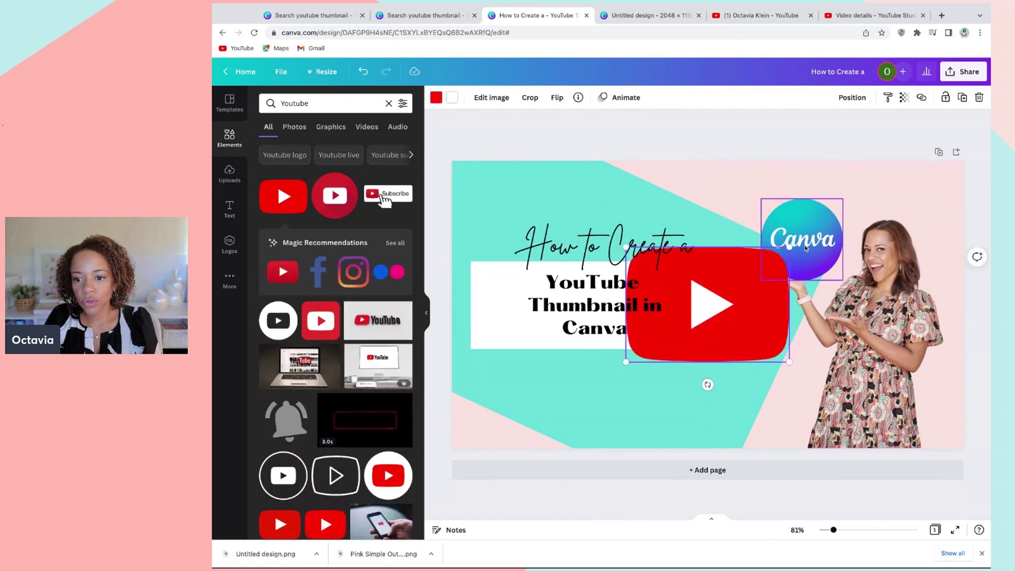
drag(789, 247, 709, 324)
drag(756, 377, 747, 383)
drag(679, 348, 778, 420)
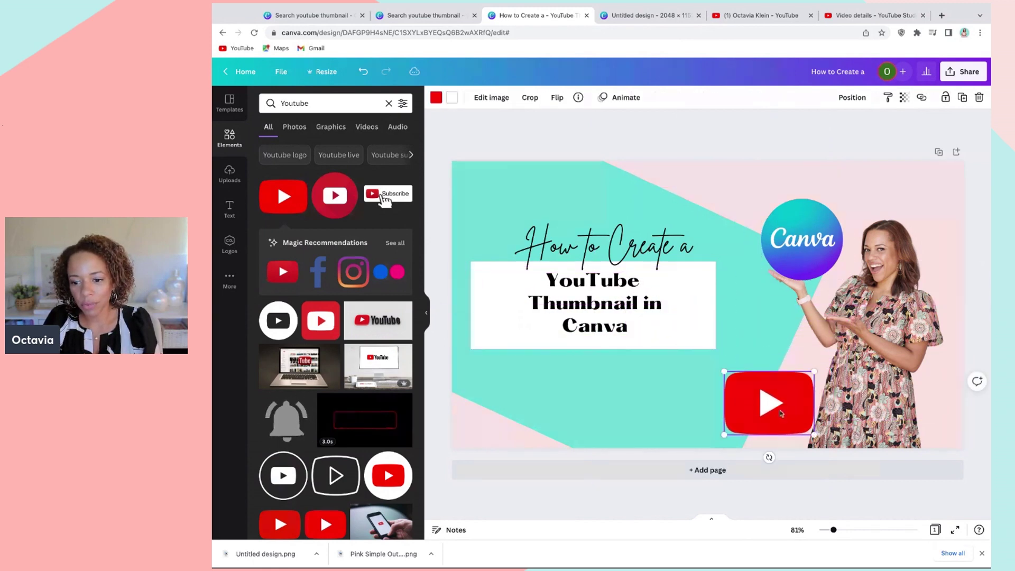
key(Delete)
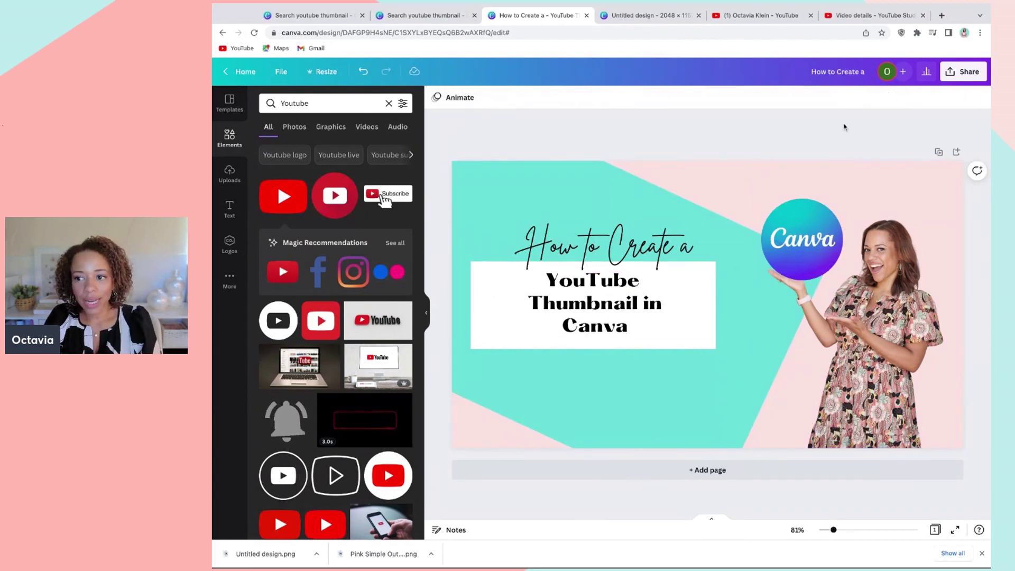
- Download the thumbnail as a PNG at size 1.5 (1920 × 1080 px)
click(958, 77)
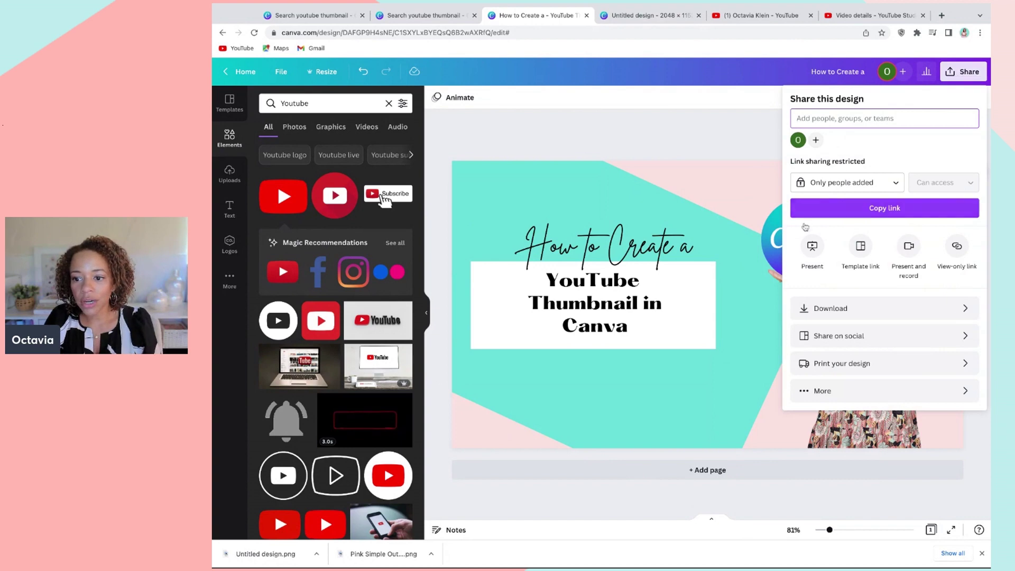
click(838, 310)
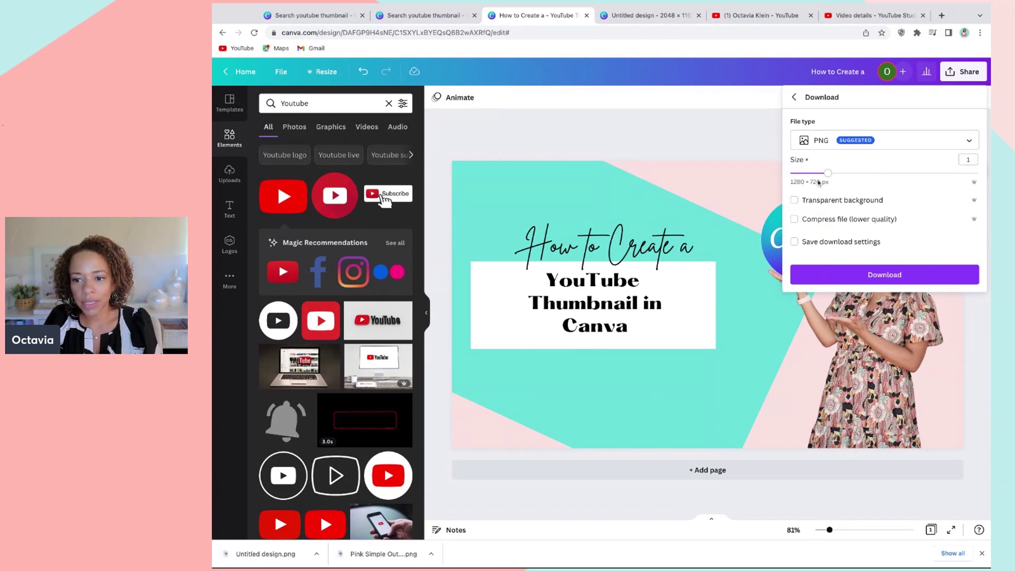
drag(828, 173, 866, 172)
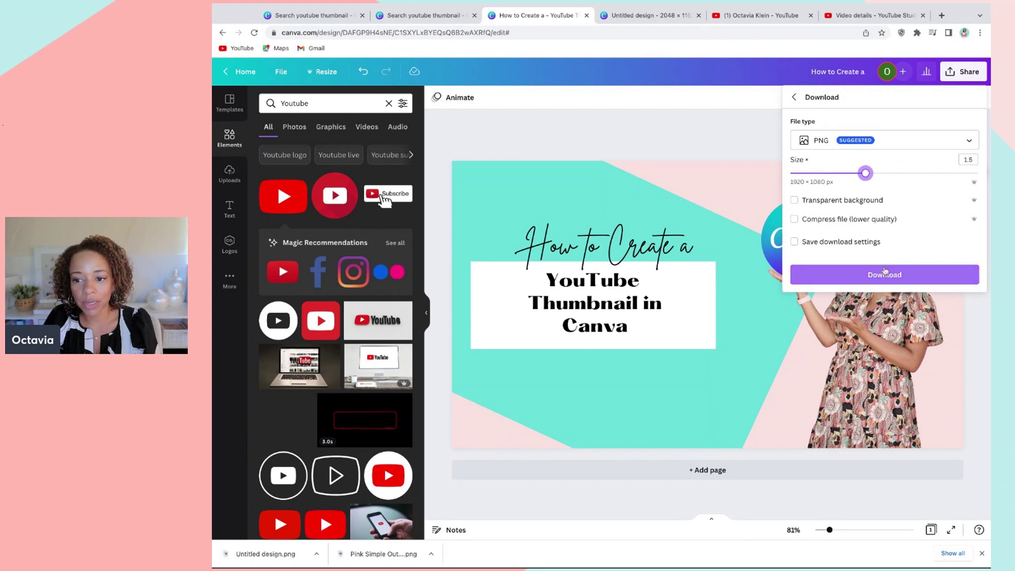
click(885, 276)
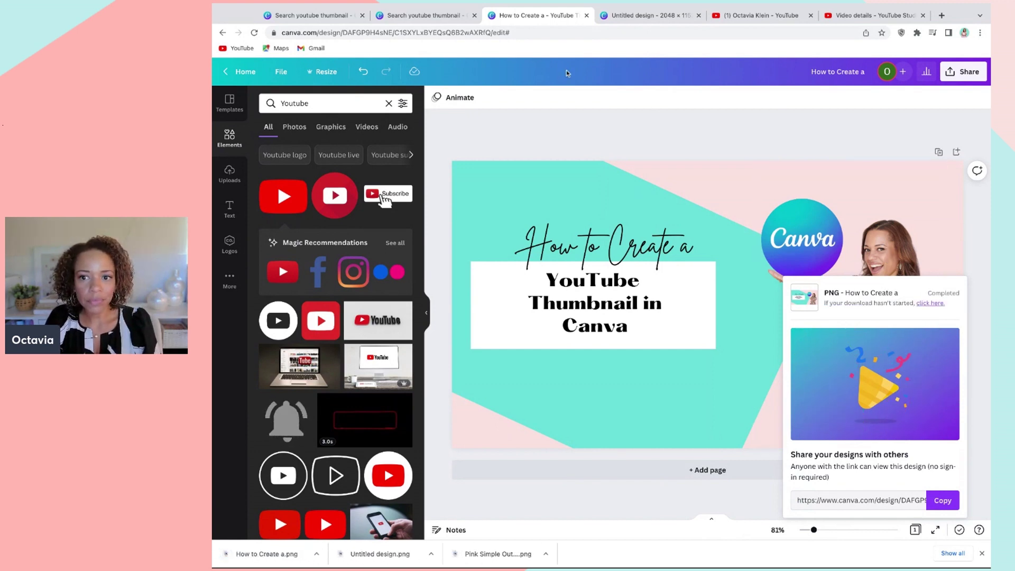
- Return to the video's YouTube Studio details page and show the current thumbnail's Change/Download options
click(871, 19)
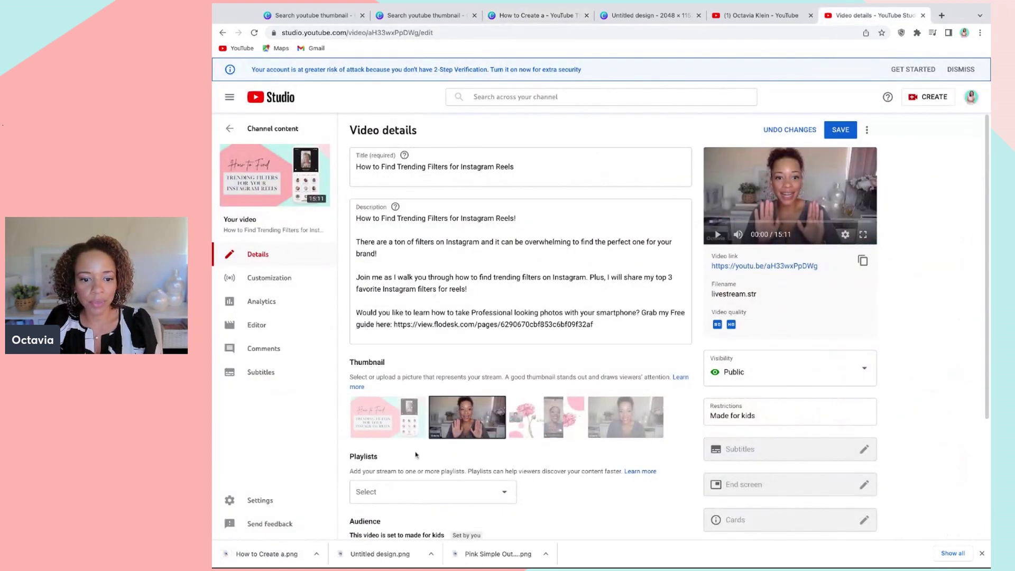
click(418, 407)
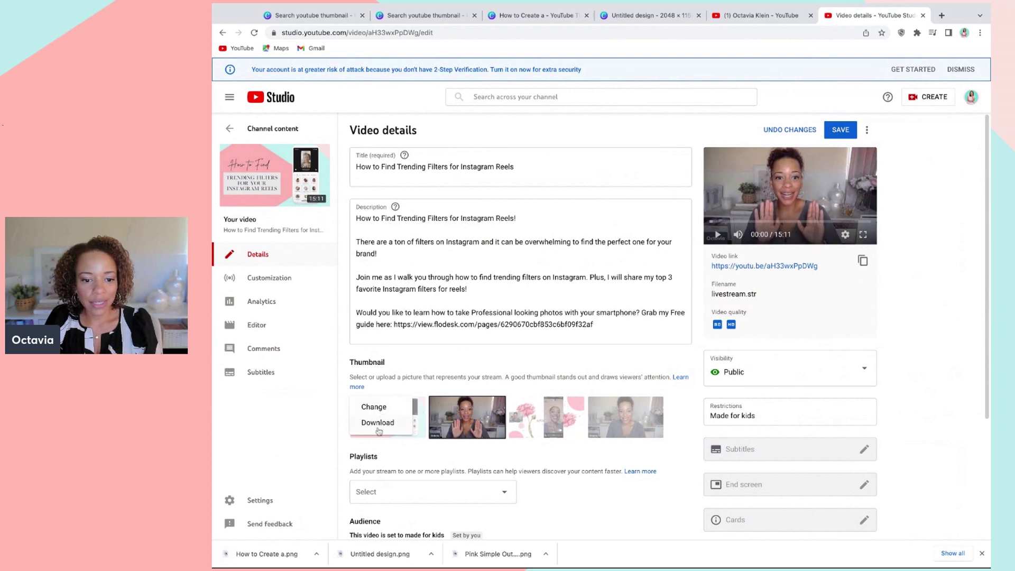